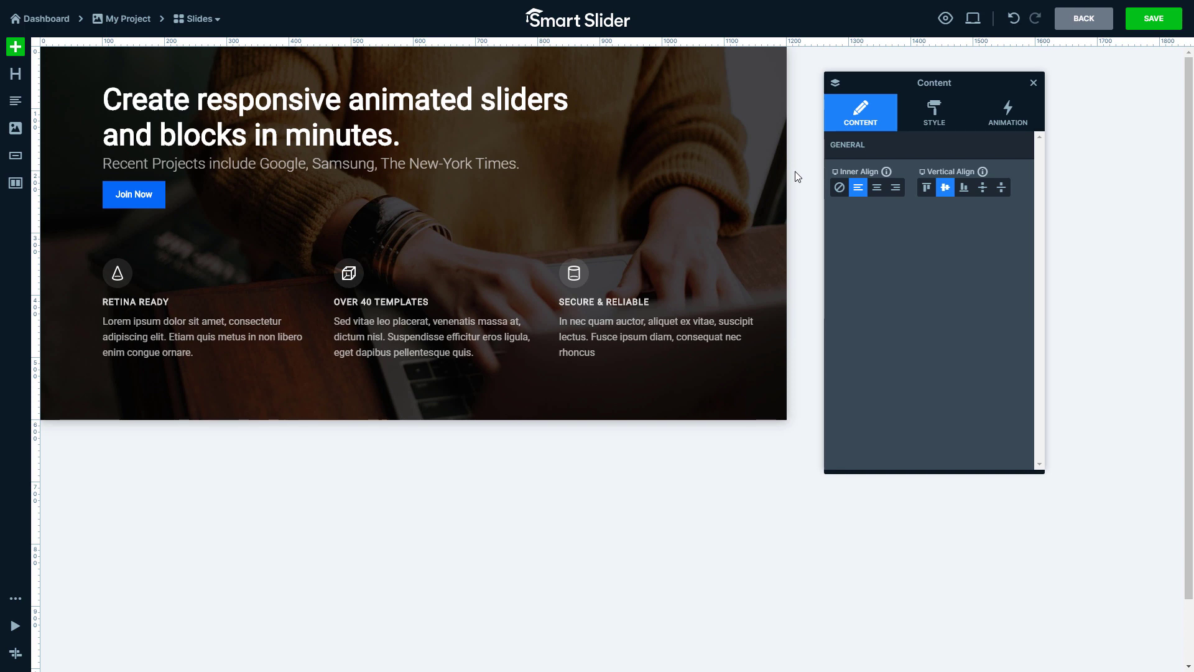
Select the heading 'Create responsive animated sliders and blocks in minutes.' to show its settings
click(521, 107)
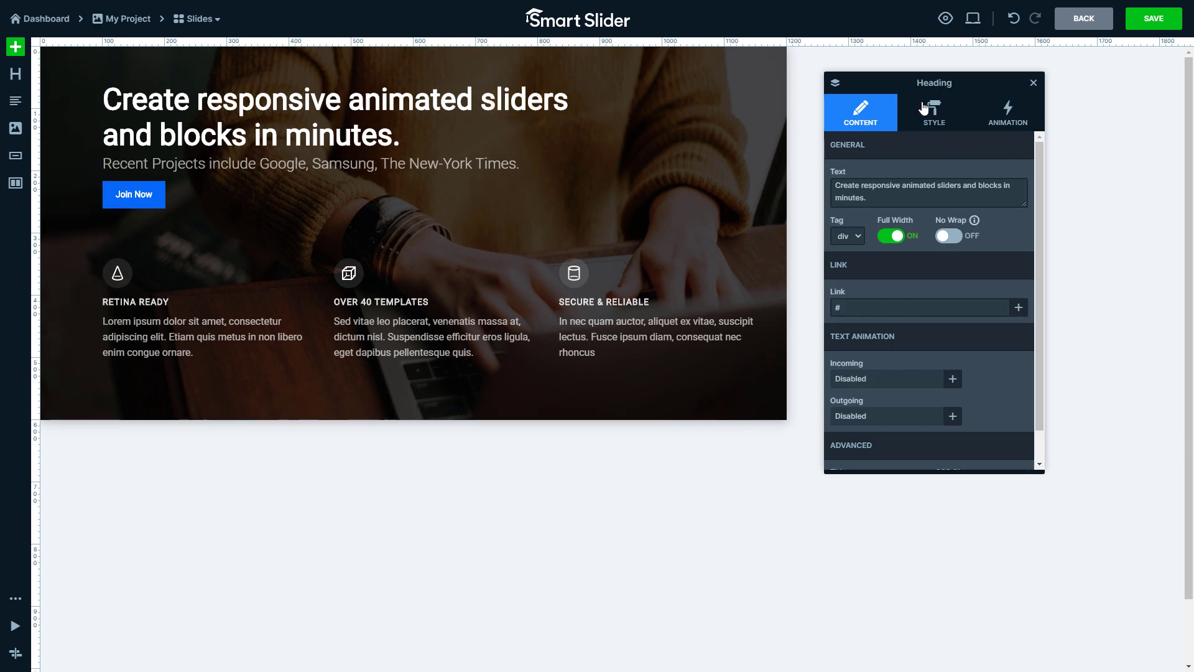
Give the main heading Playfair Display at Normal weight, then select the Join Now button
click(937, 121)
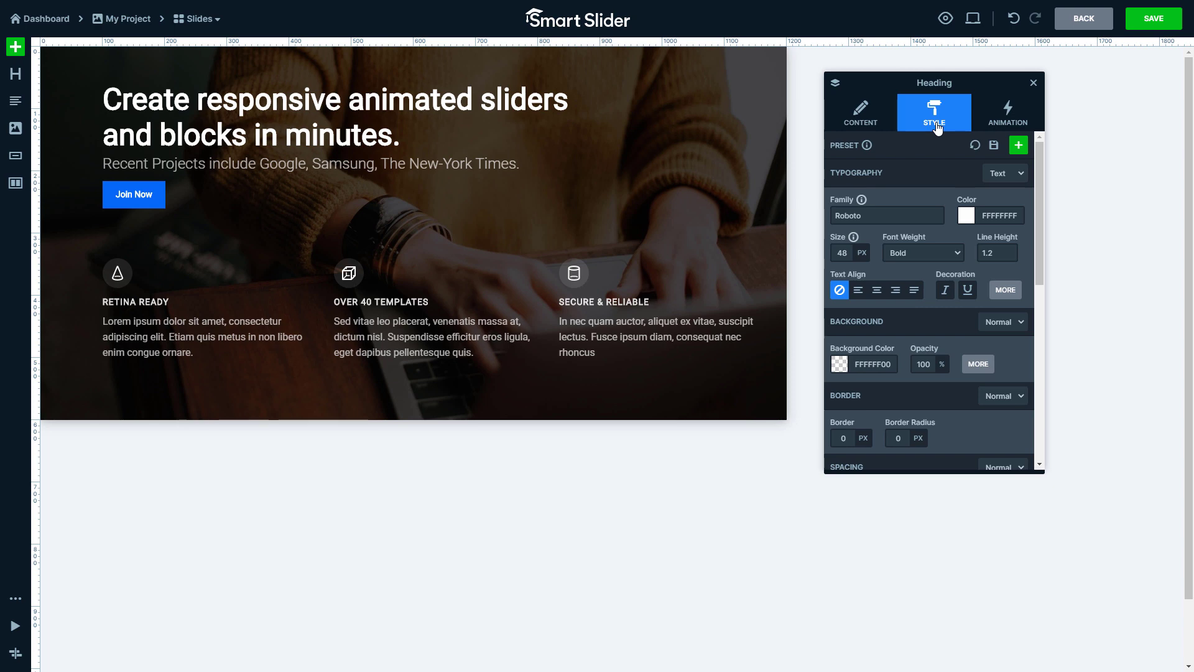
click(940, 212)
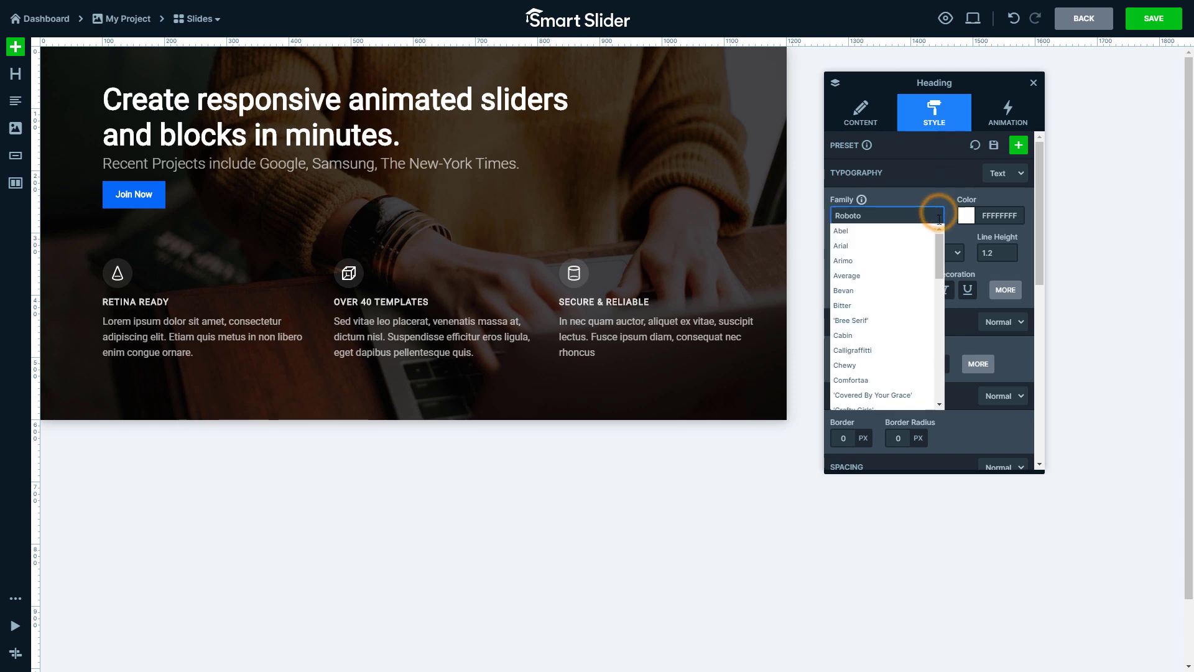
drag(941, 243, 929, 216)
click(930, 216)
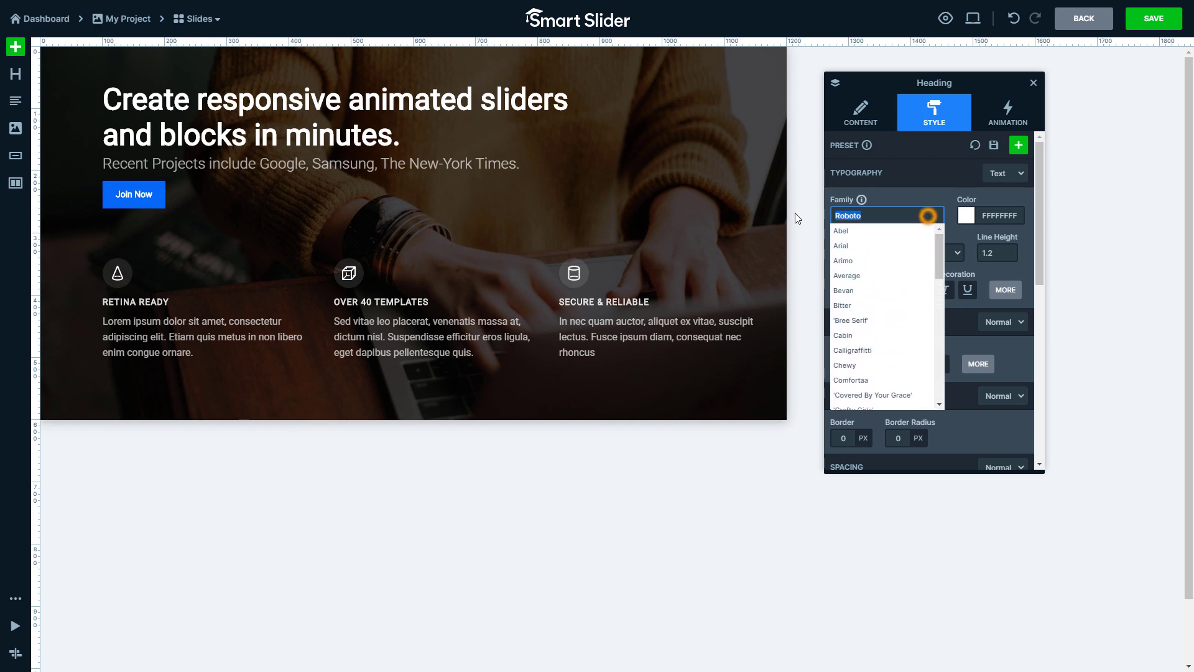
text(Playfair Display)
key(Return)
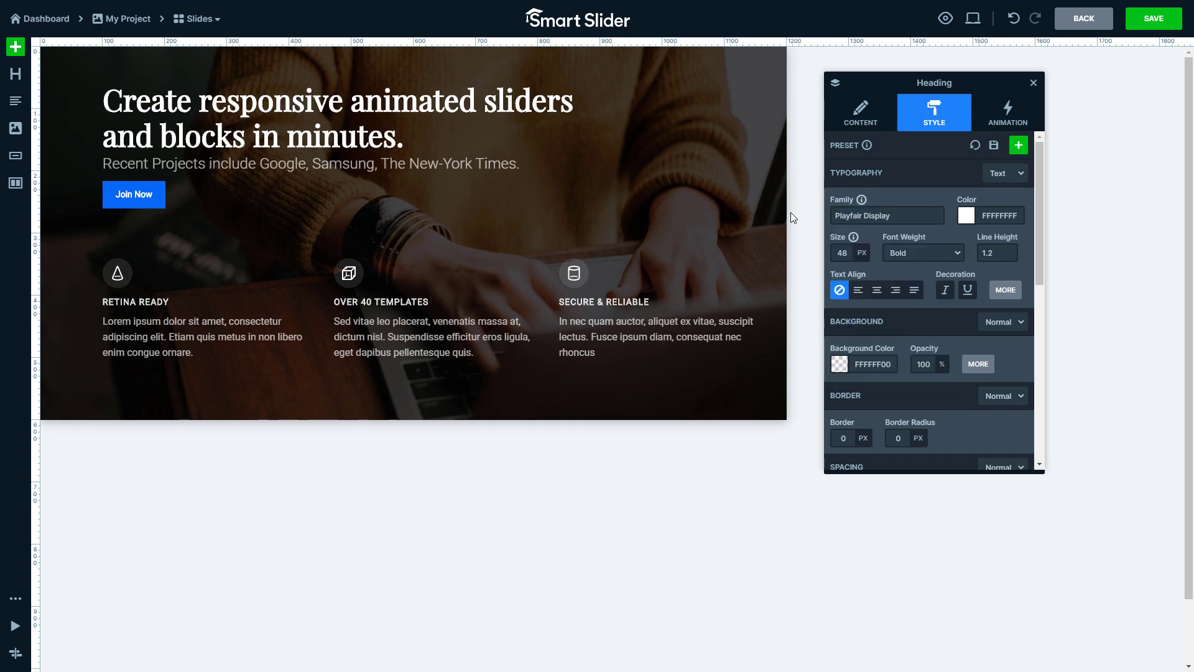
click(899, 254)
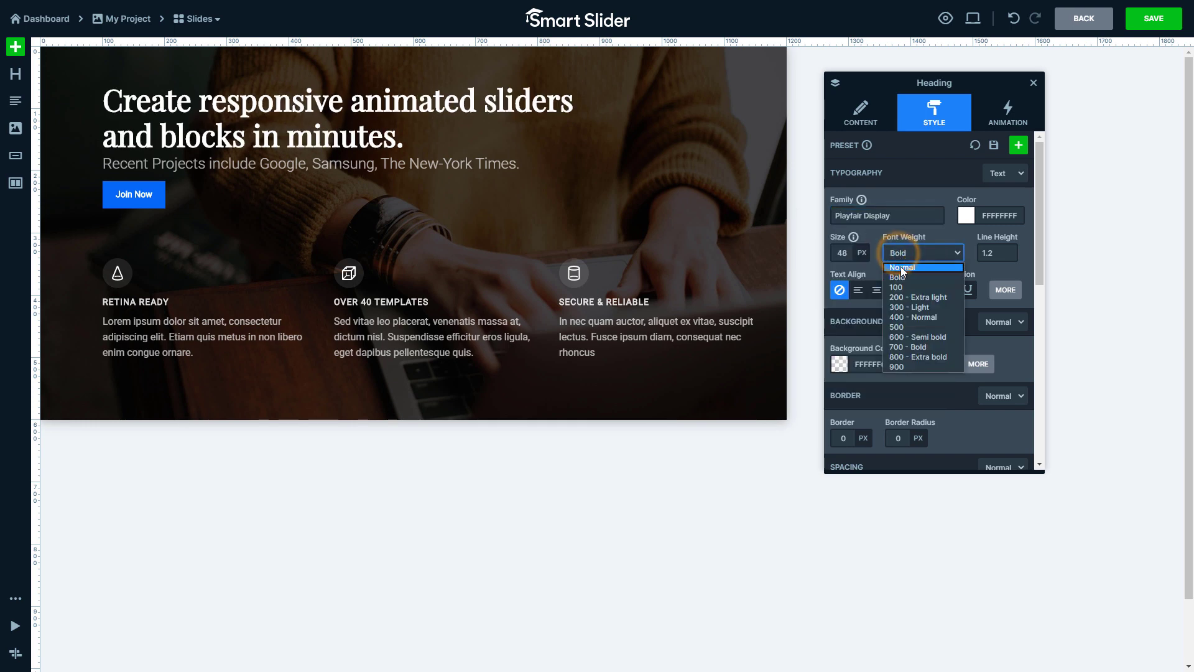
click(901, 267)
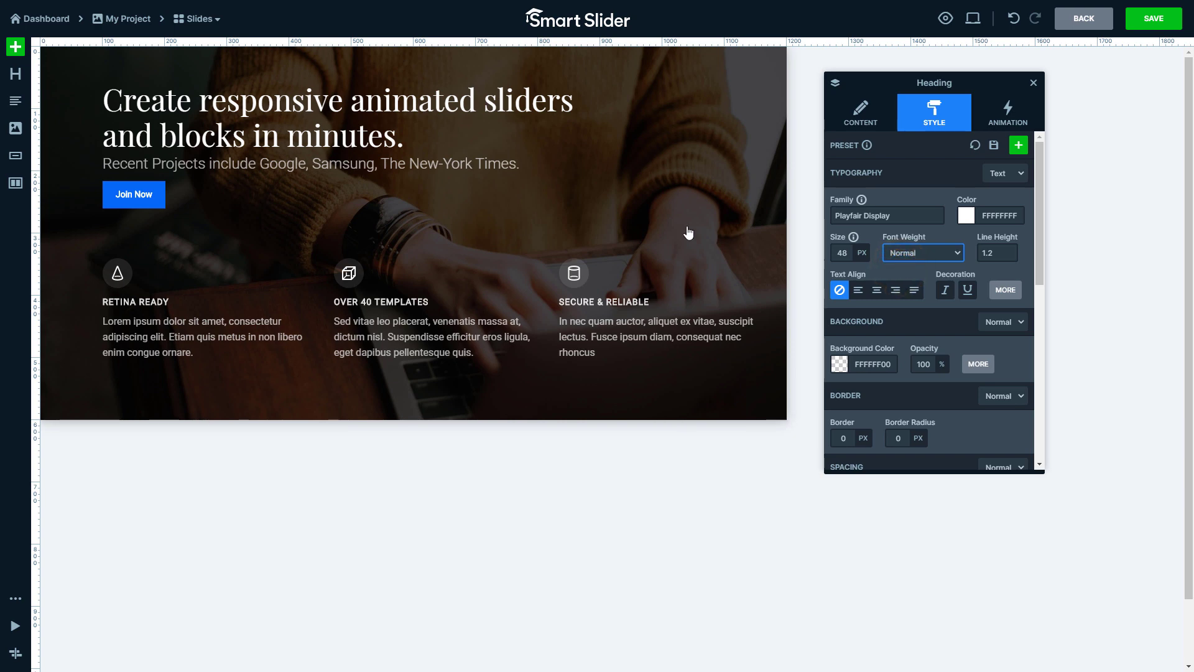
click(521, 207)
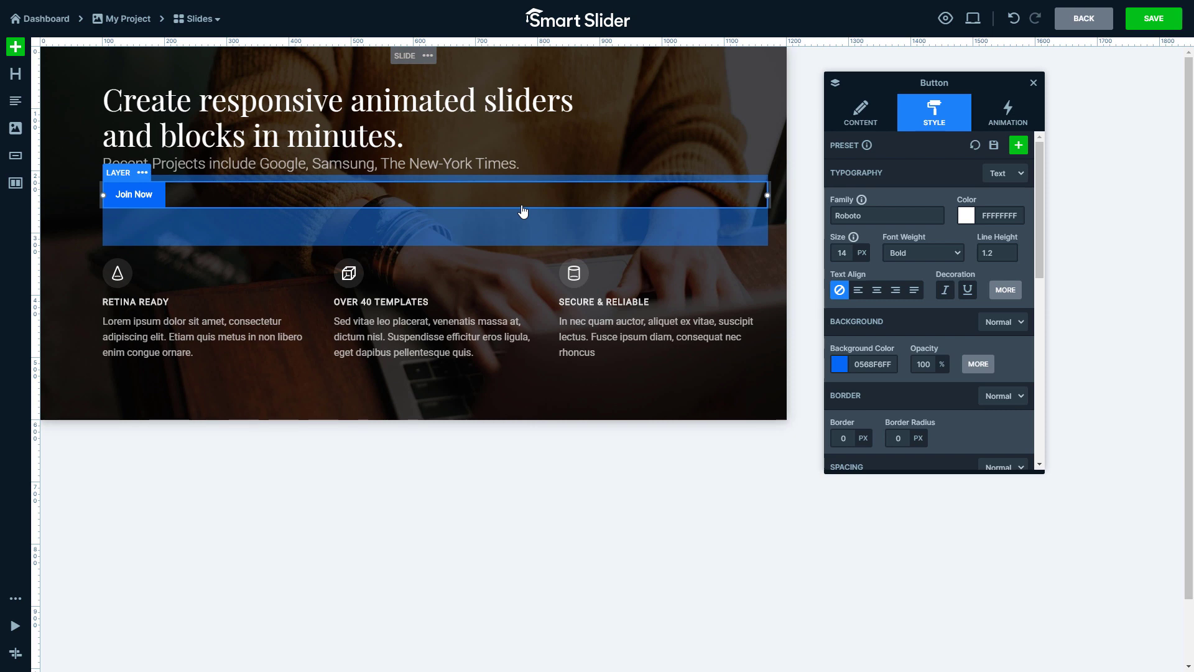
Set the Join Now button text to Normal weight with 1.5 line height
click(896, 252)
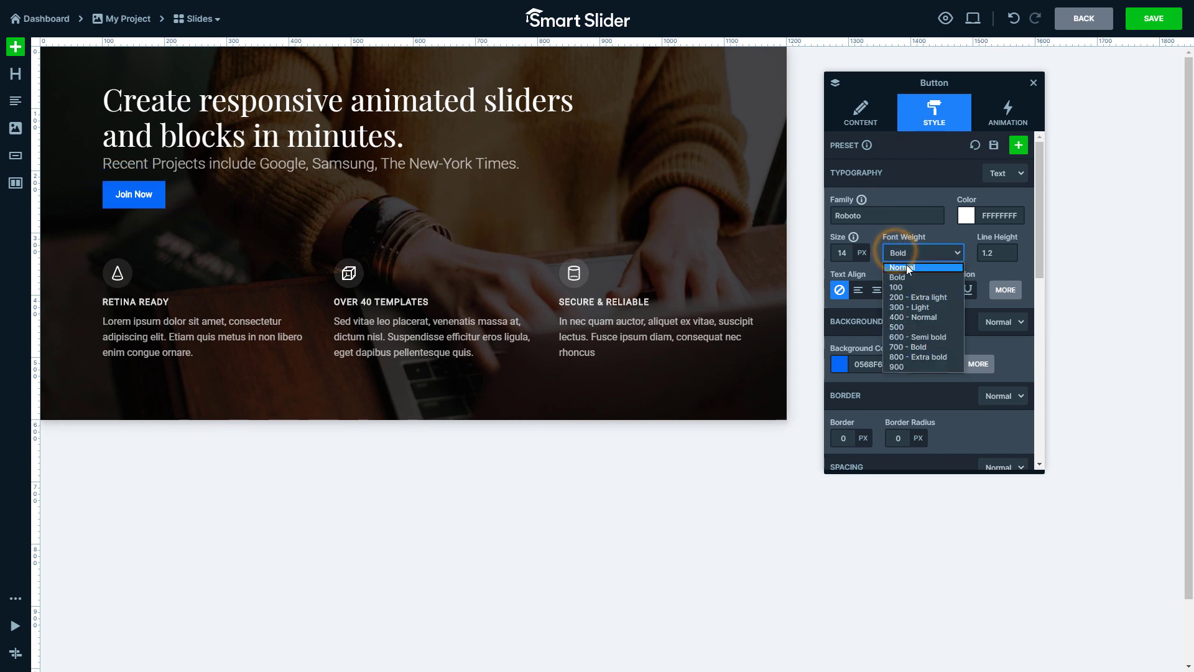
click(906, 267)
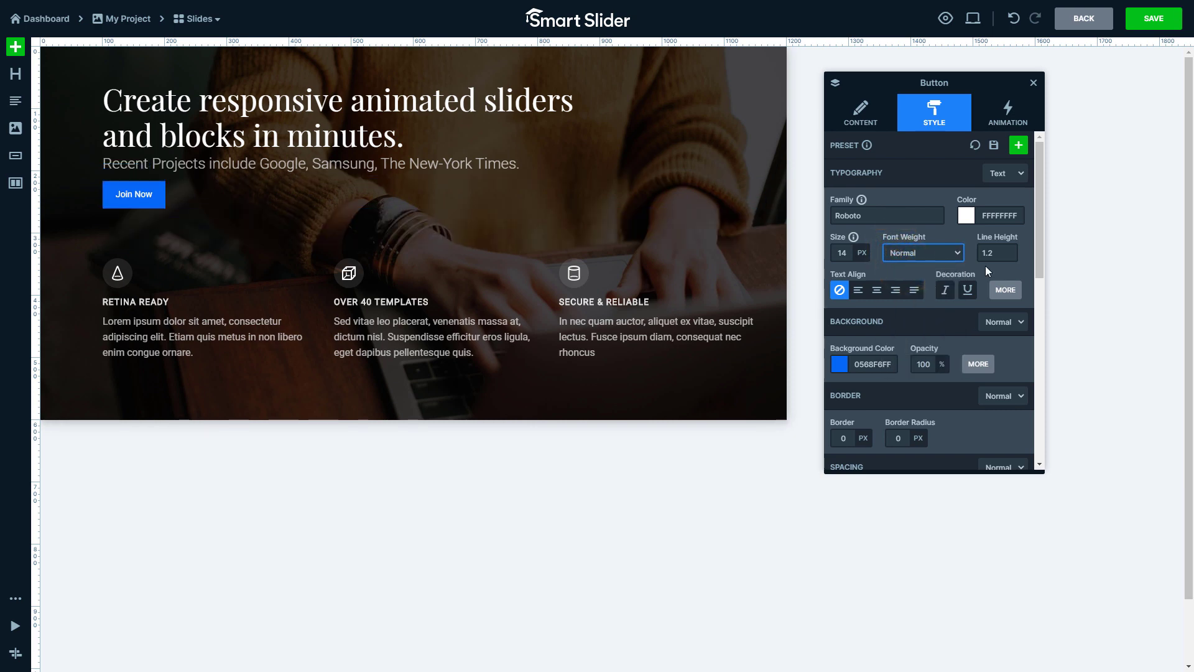
click(1002, 252)
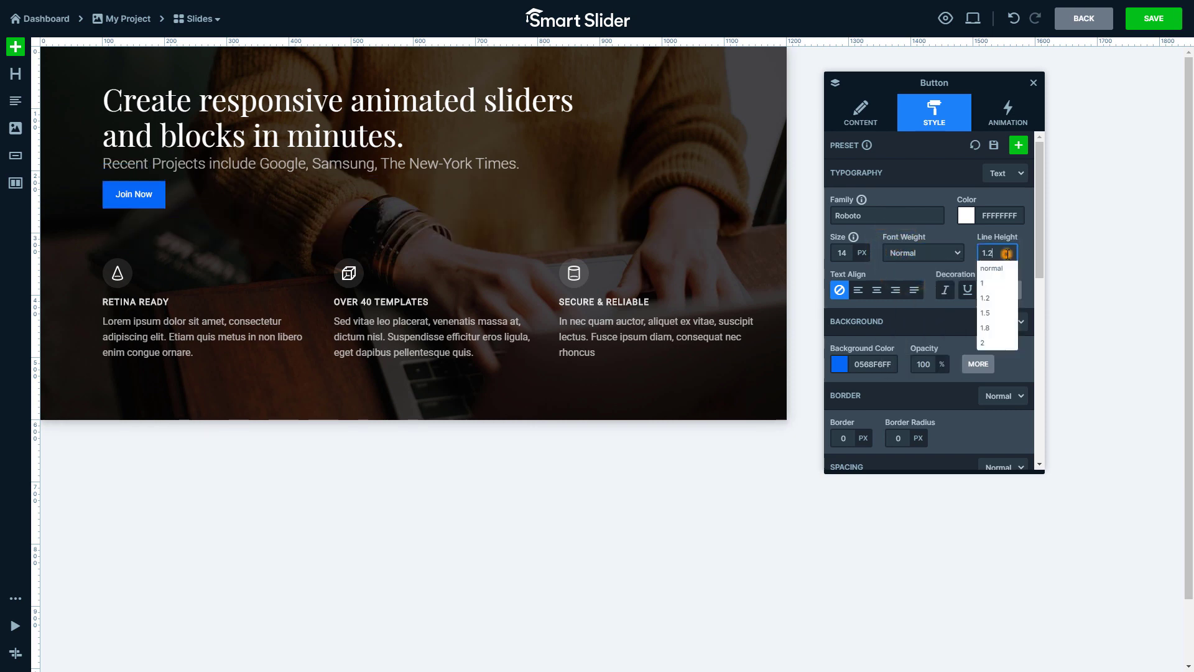
click(1008, 313)
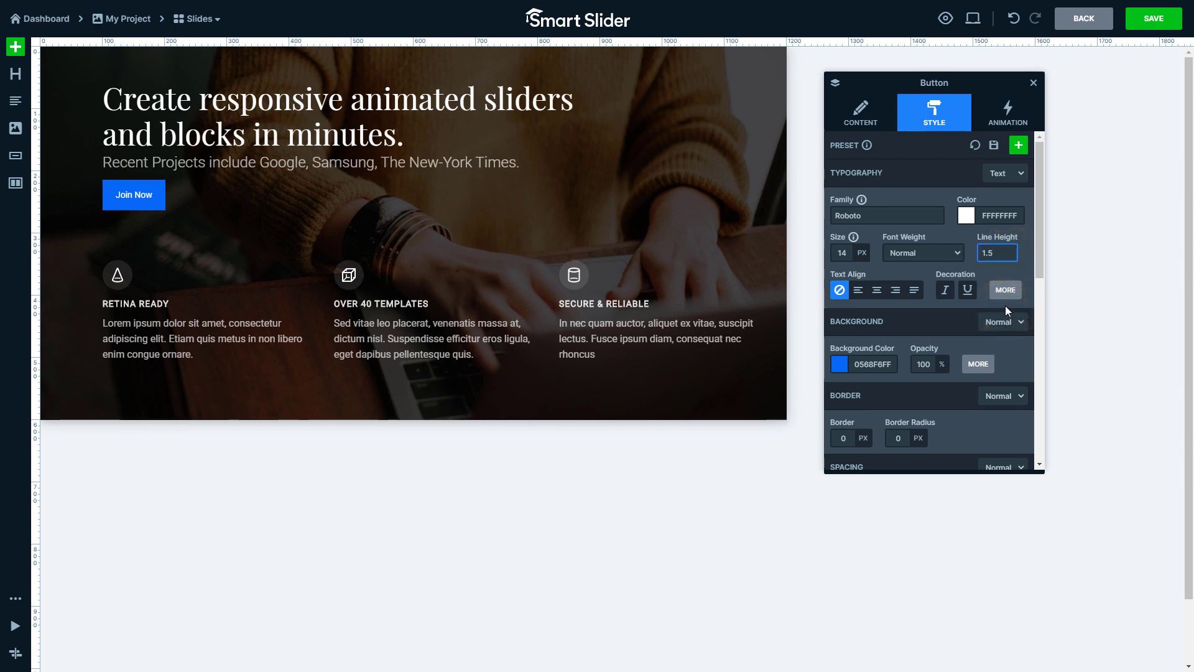
Add 2px letter spacing and an Uppercase transform to the button text
click(1004, 291)
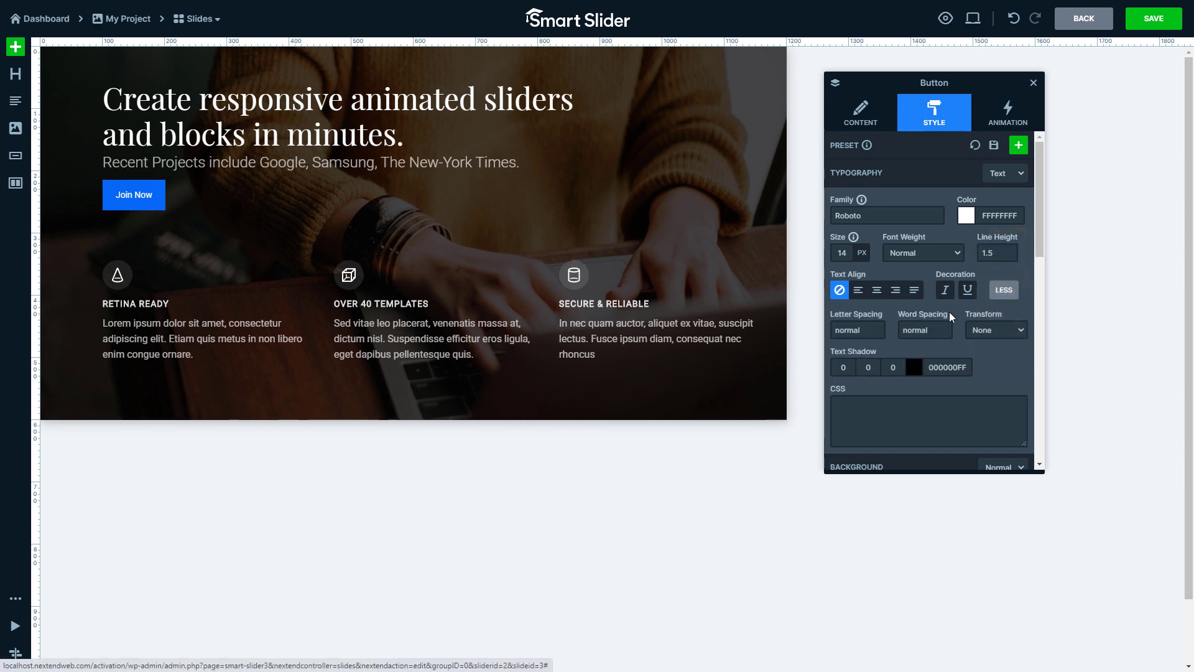
click(874, 329)
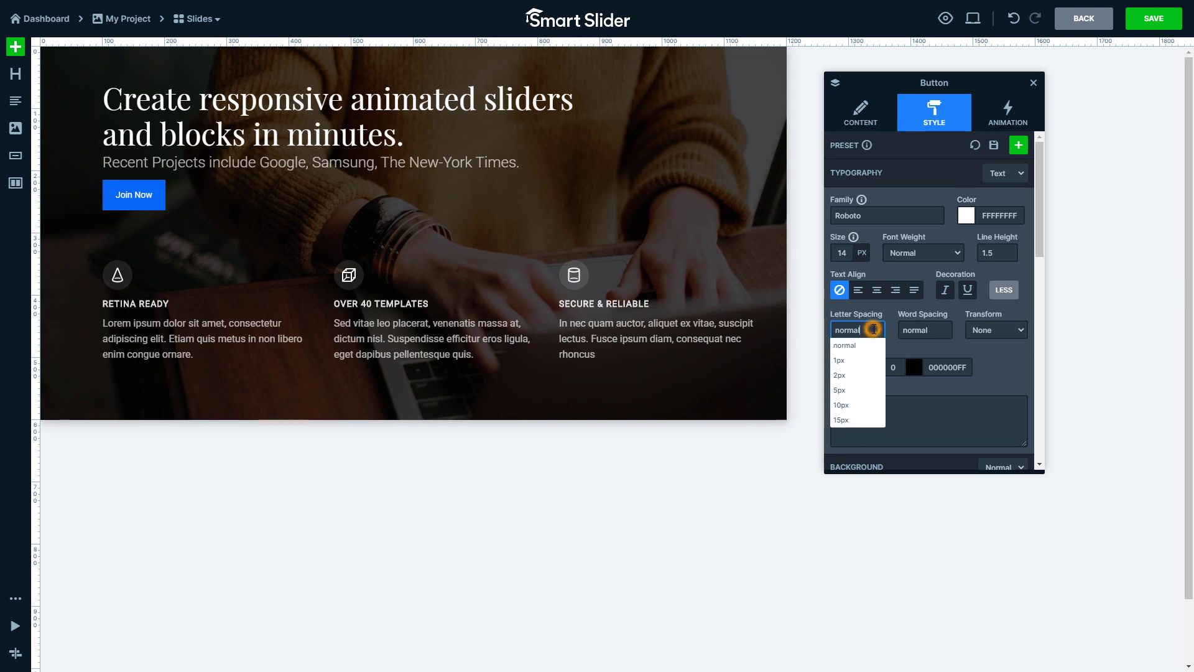
click(866, 375)
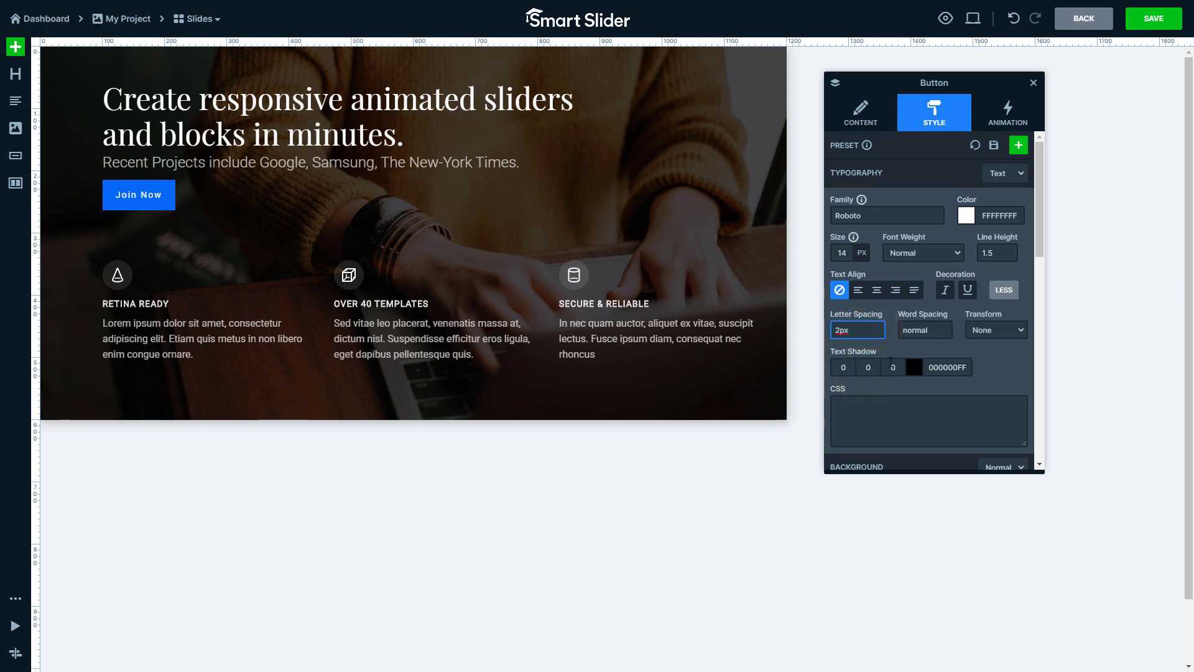
click(983, 331)
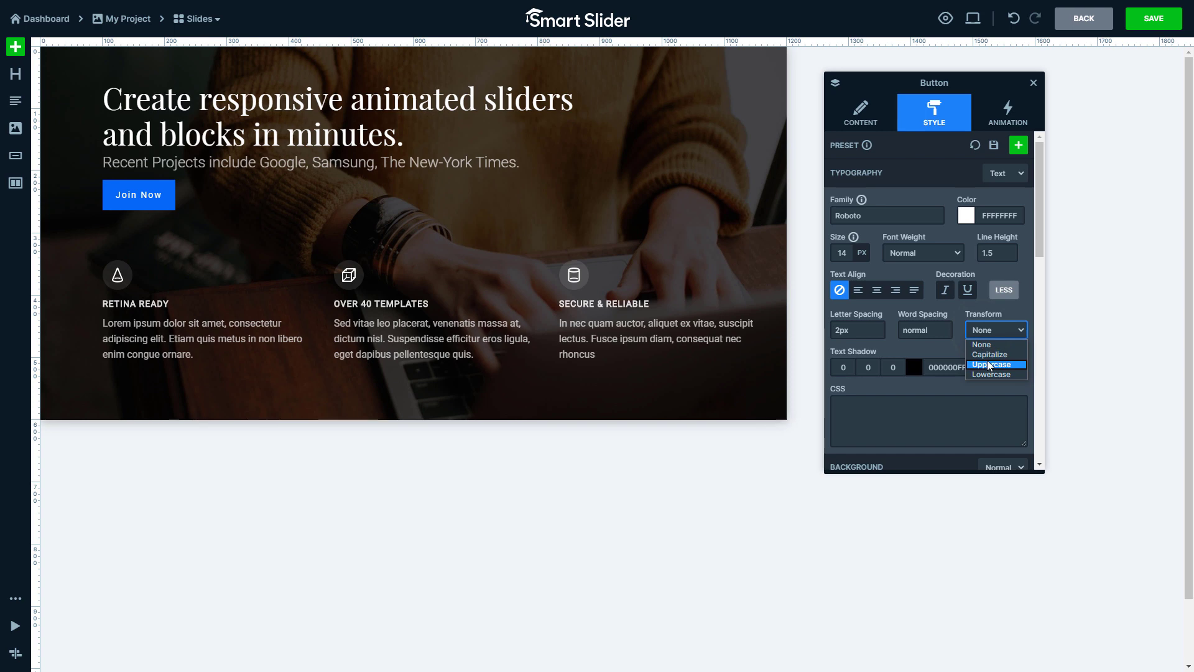
click(991, 365)
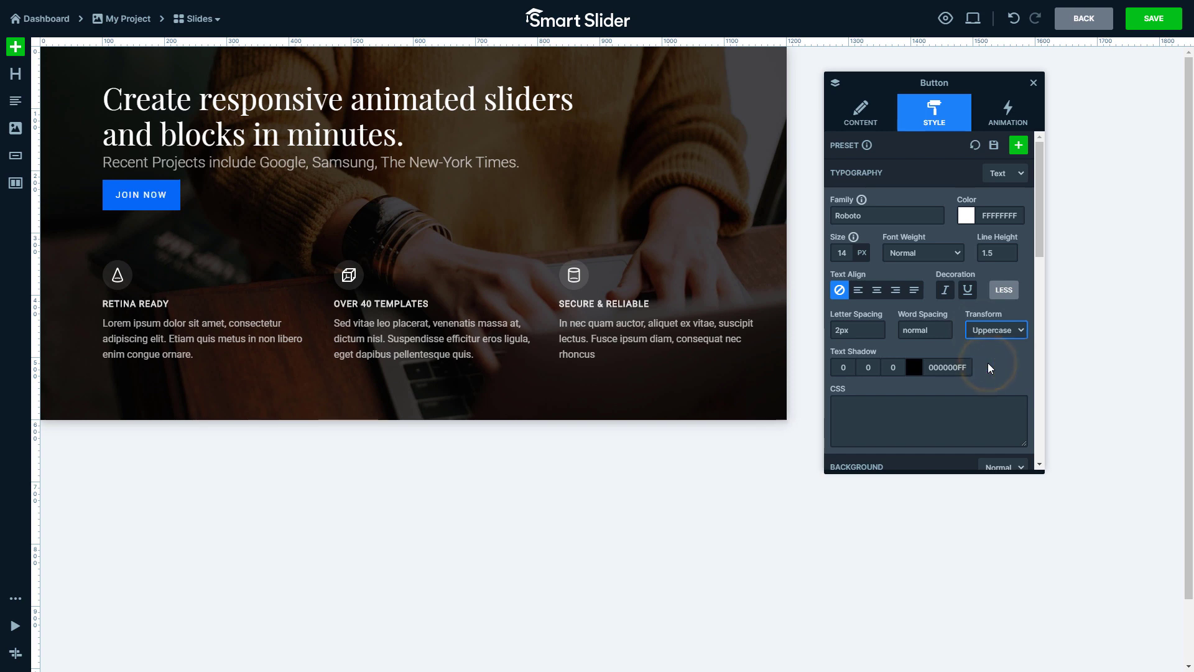
click(1006, 291)
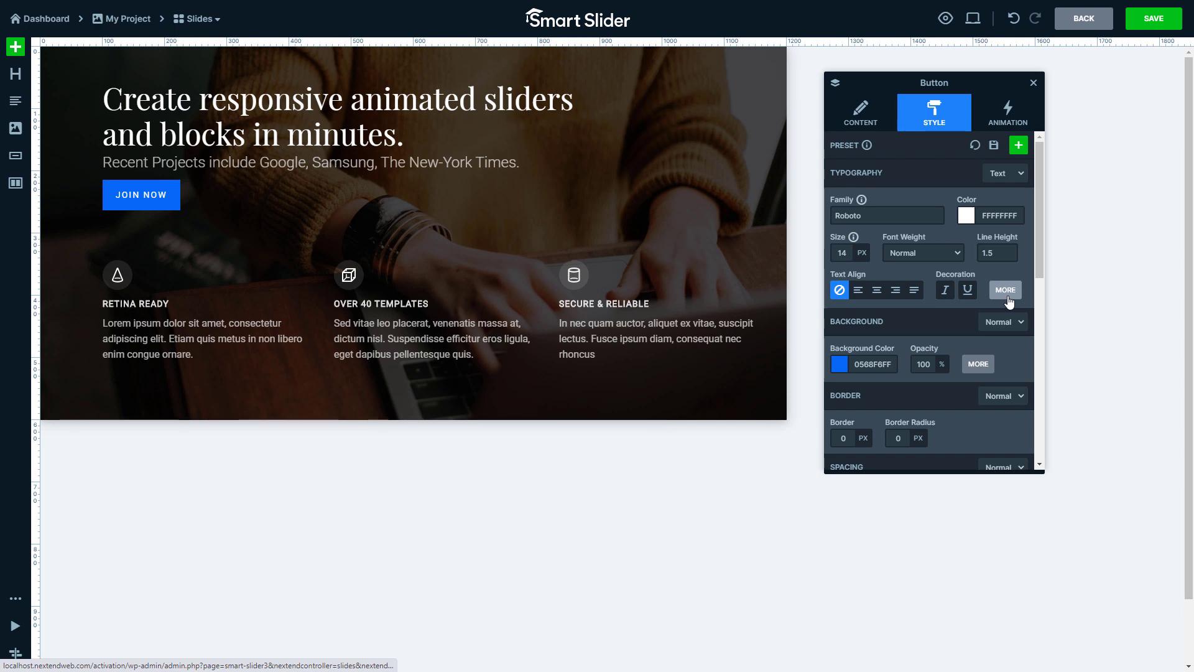
Set the Join Now button's Hover background colour to green 55AA39FF
click(1025, 178)
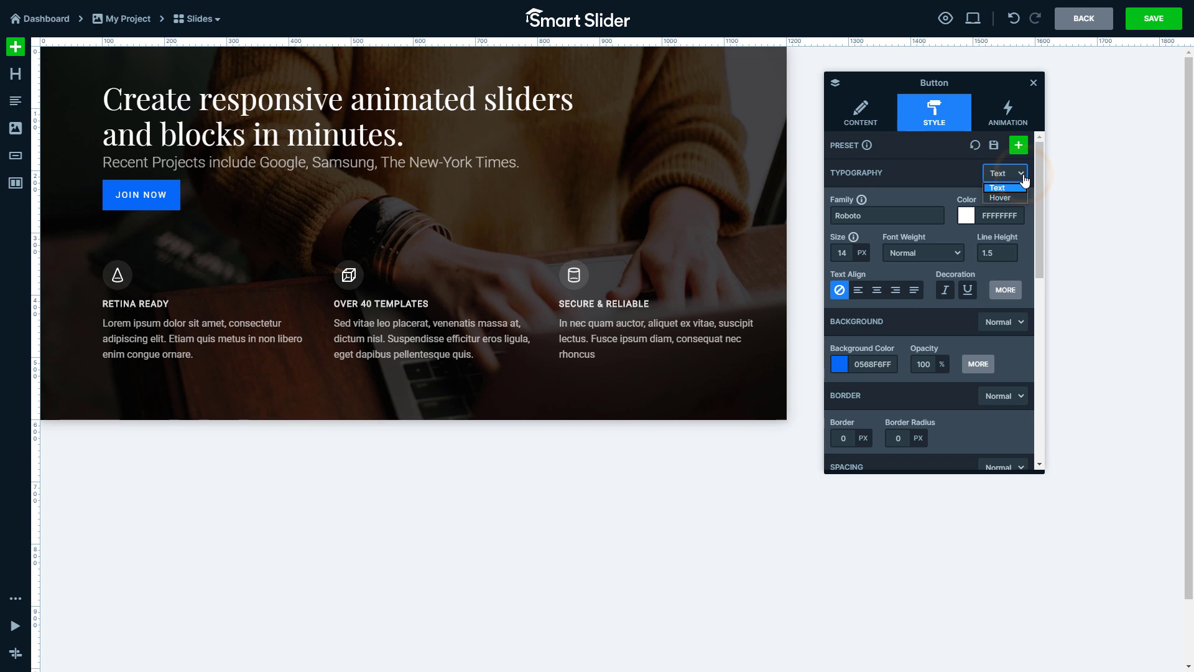
click(1023, 175)
drag(1041, 268, 1043, 339)
click(1018, 144)
click(1014, 163)
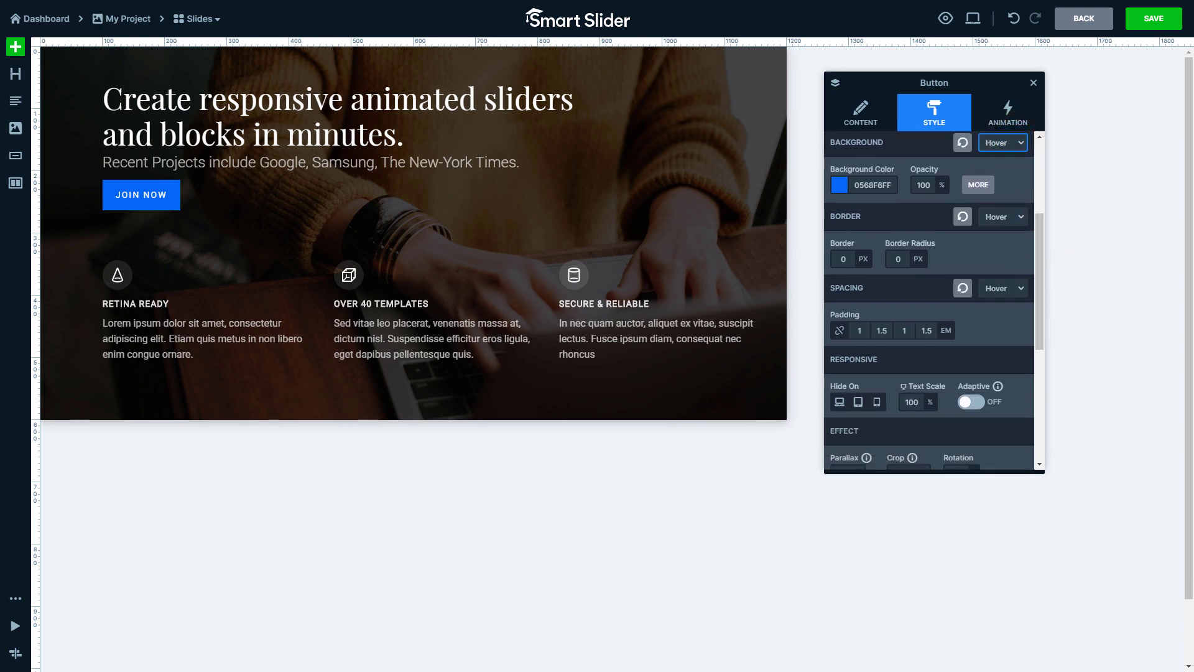
click(841, 185)
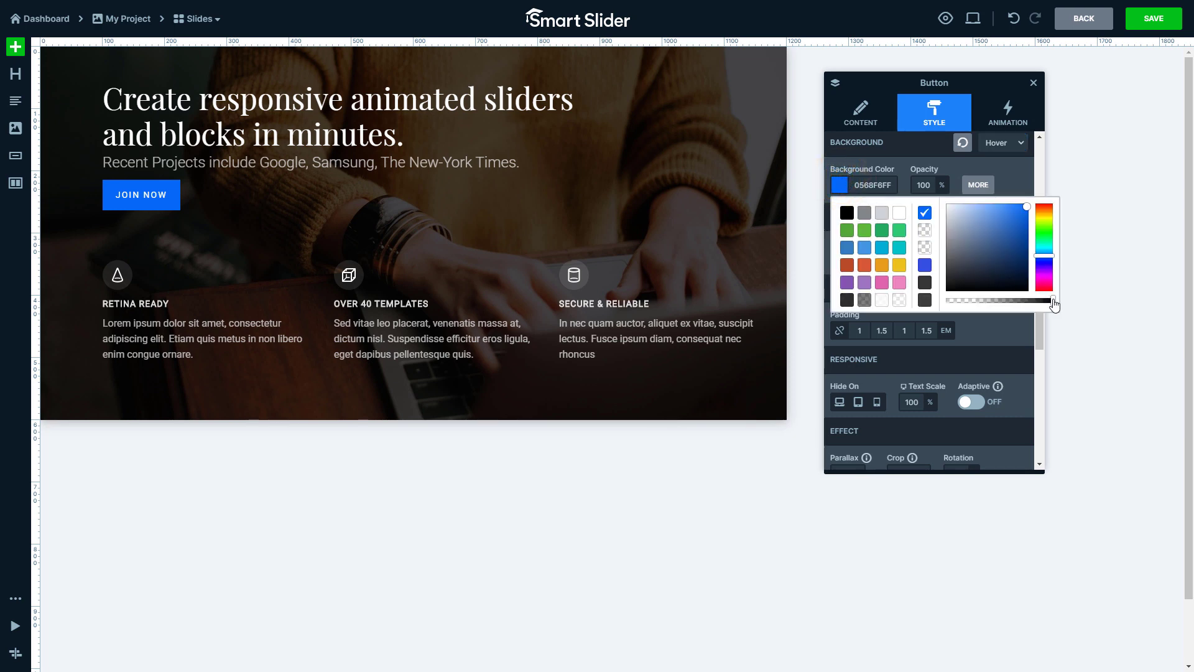
mouse_move(1051, 301)
mouse_down()
mouse_move(991, 303)
mouse_move(1060, 307)
mouse_up()
click(847, 231)
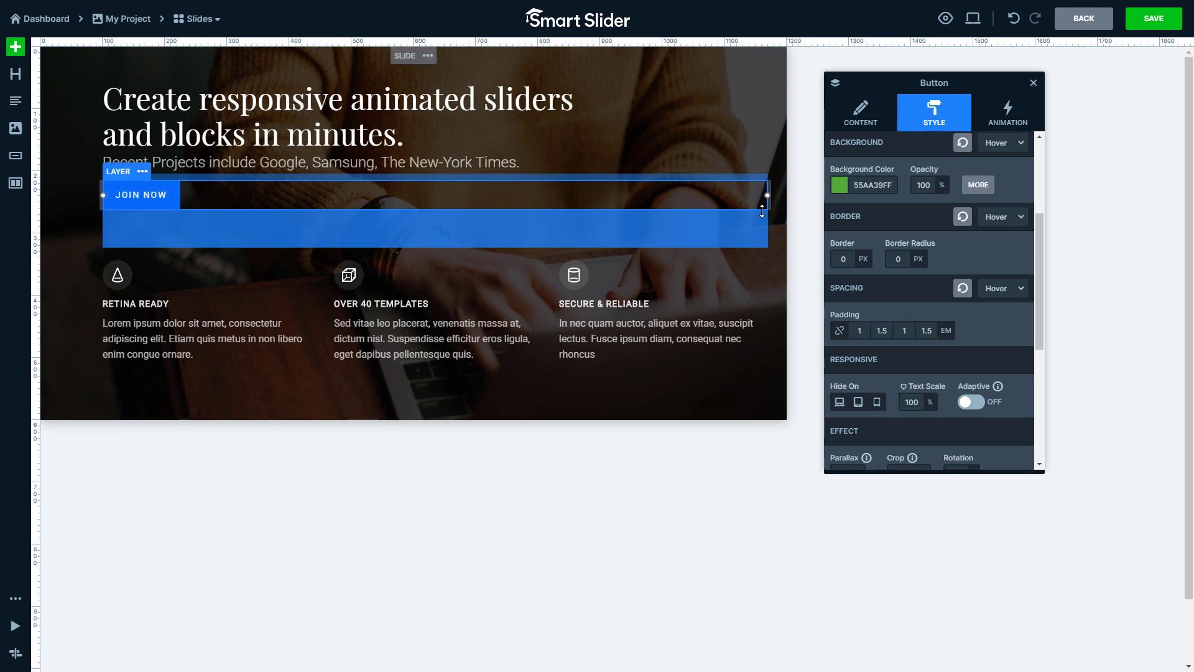
Reset the hover background colour and return to the Normal background state
click(964, 143)
click(995, 148)
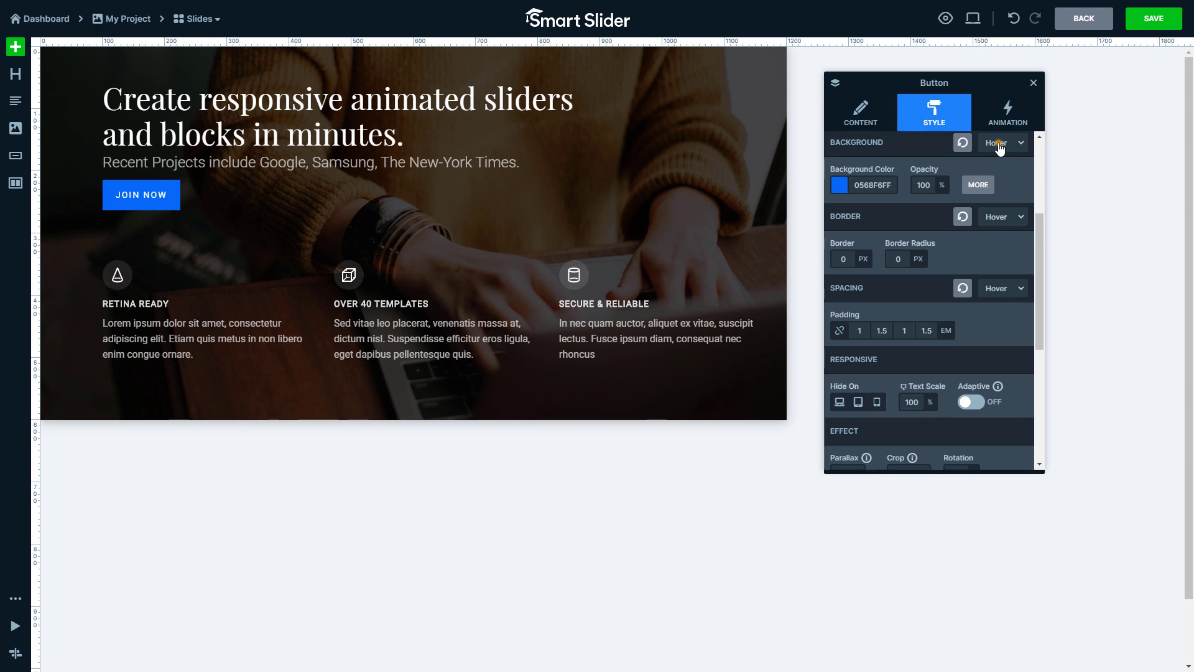
click(999, 152)
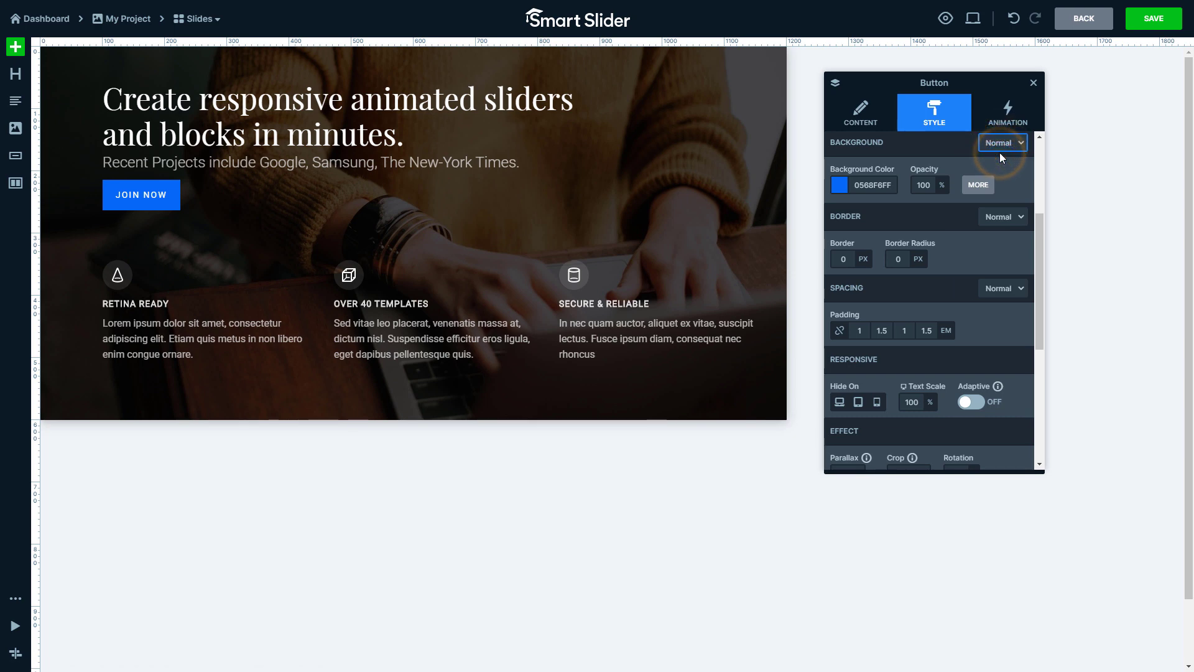
Round the button corners to 10 px and set padding to 1 2 1 2 EM
click(899, 259)
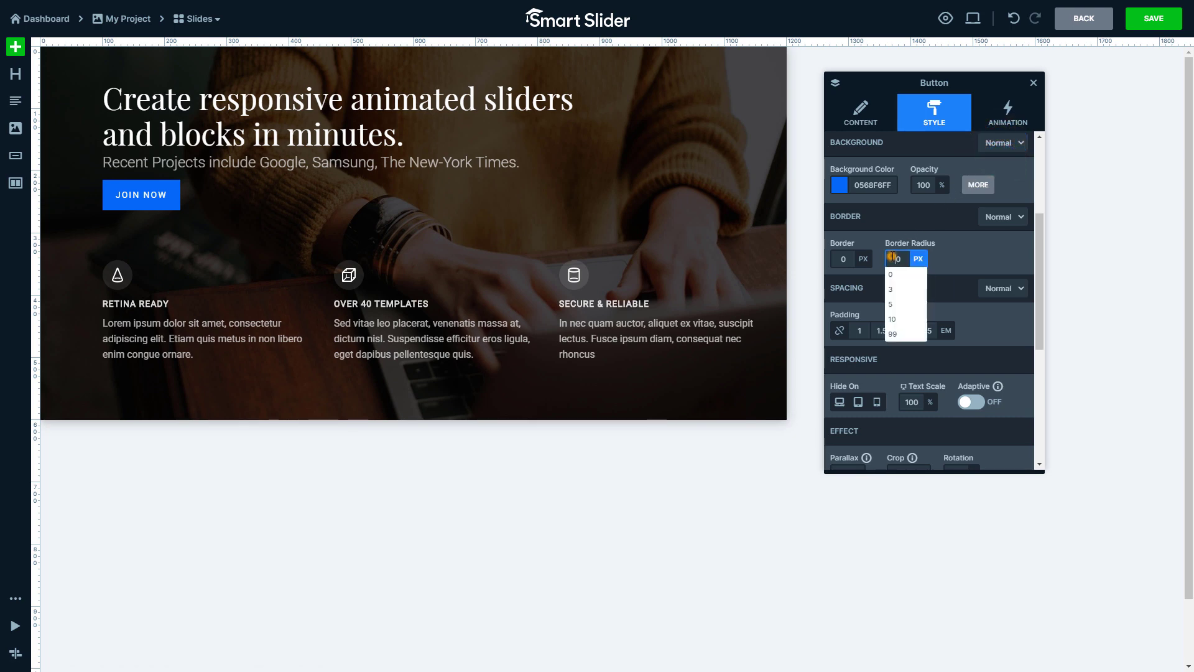
click(902, 319)
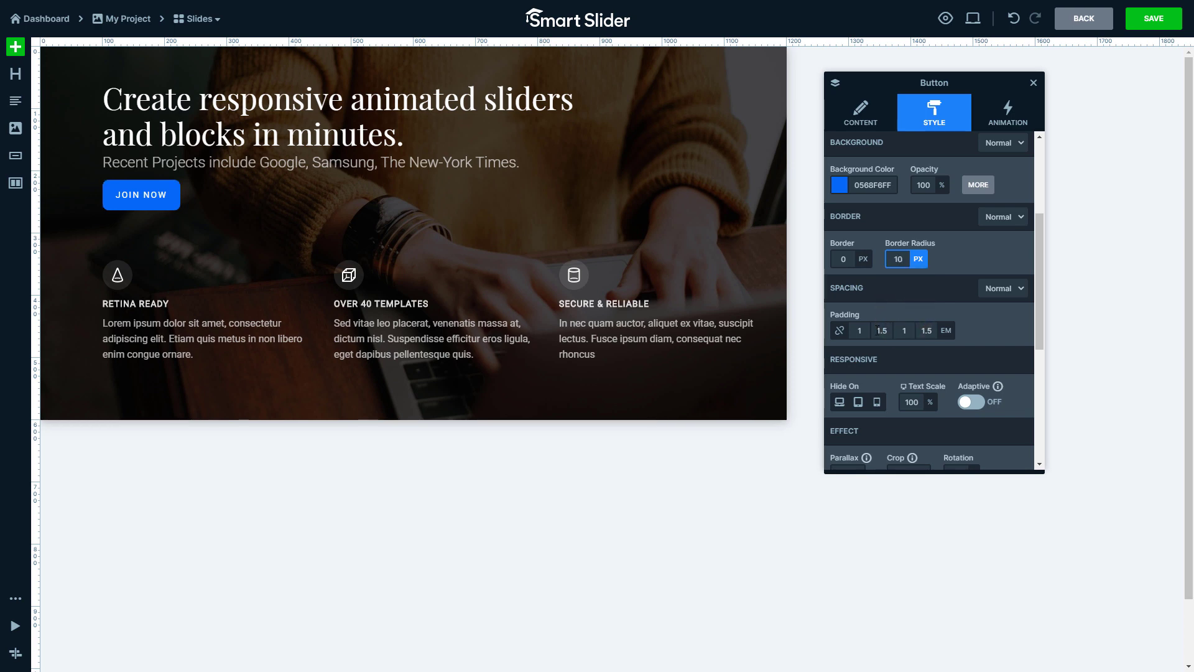
click(878, 331)
text(2)
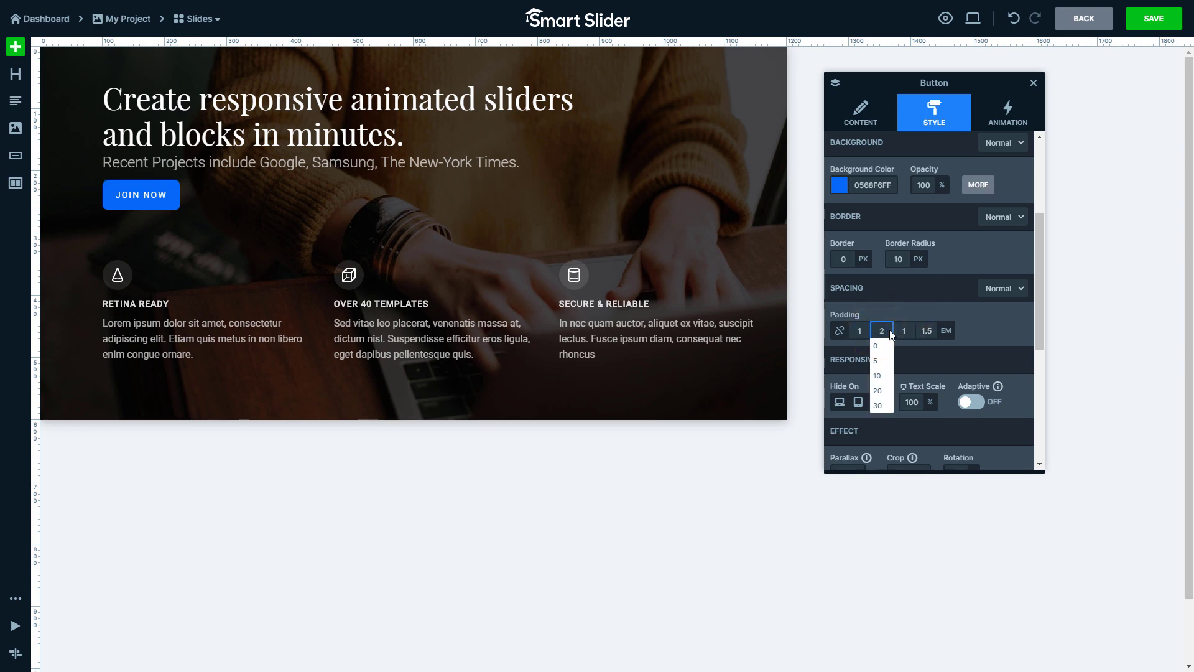
click(927, 330)
text(2)
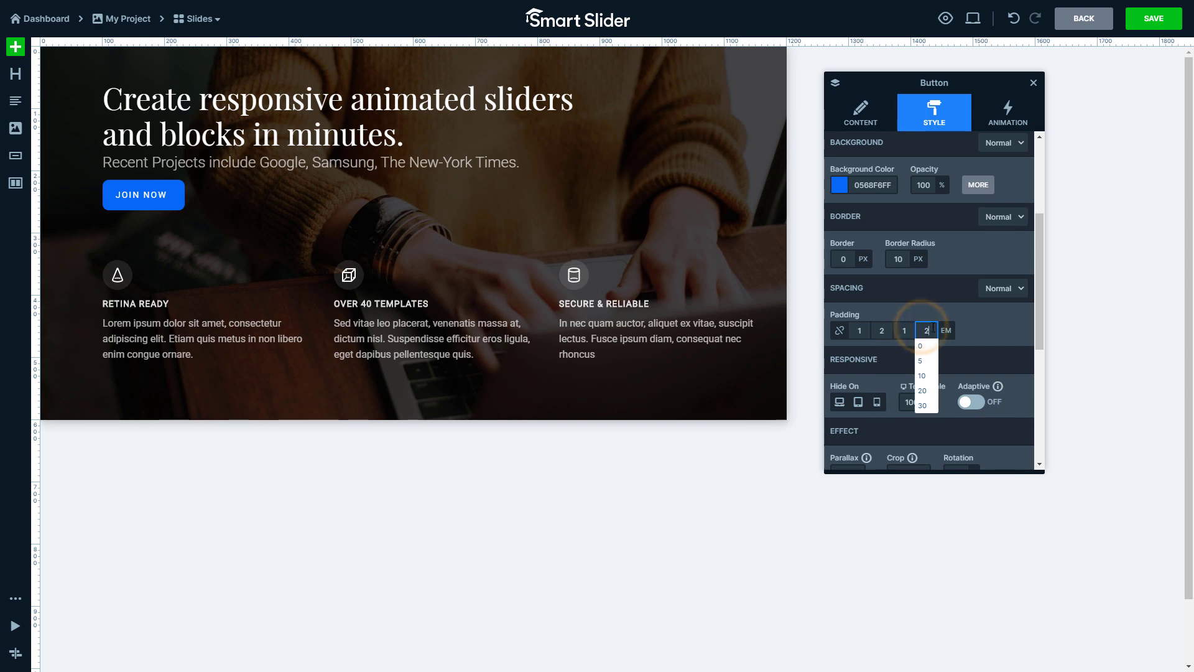
click(946, 330)
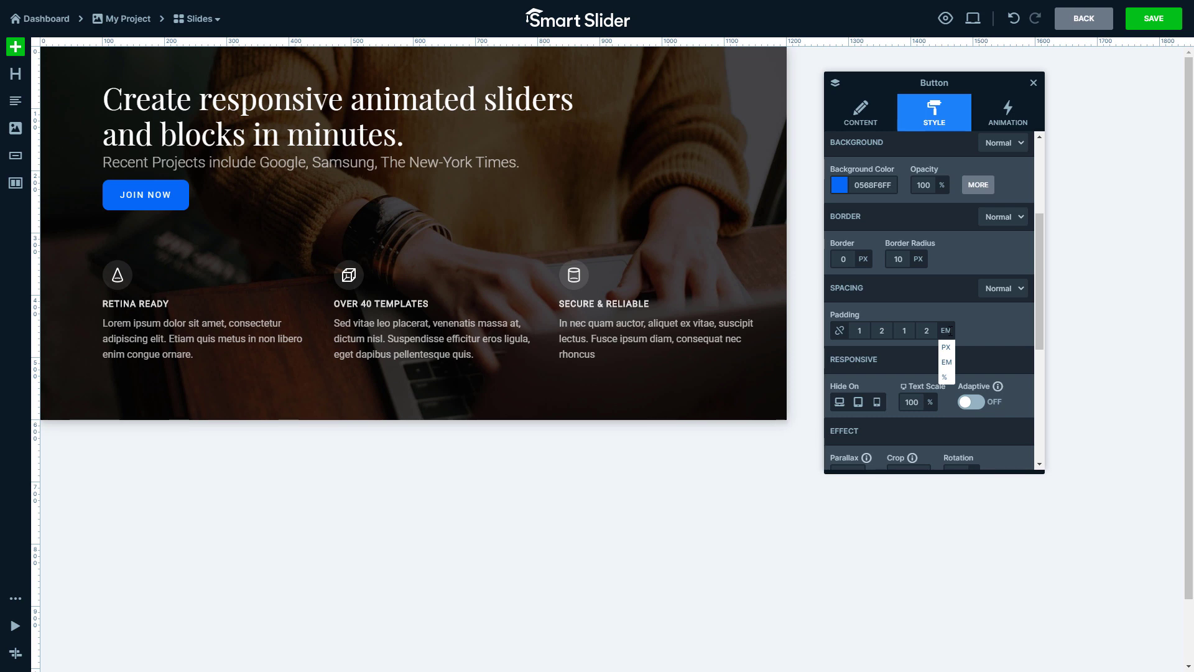
drag(1038, 326, 1050, 246)
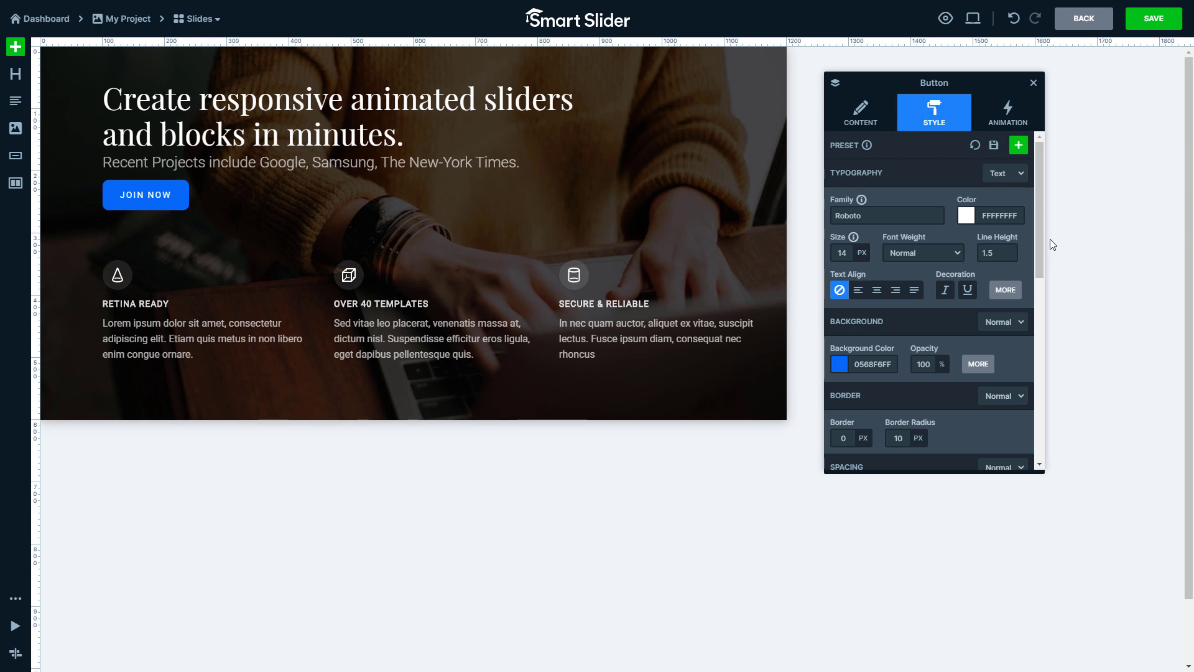
click(1018, 146)
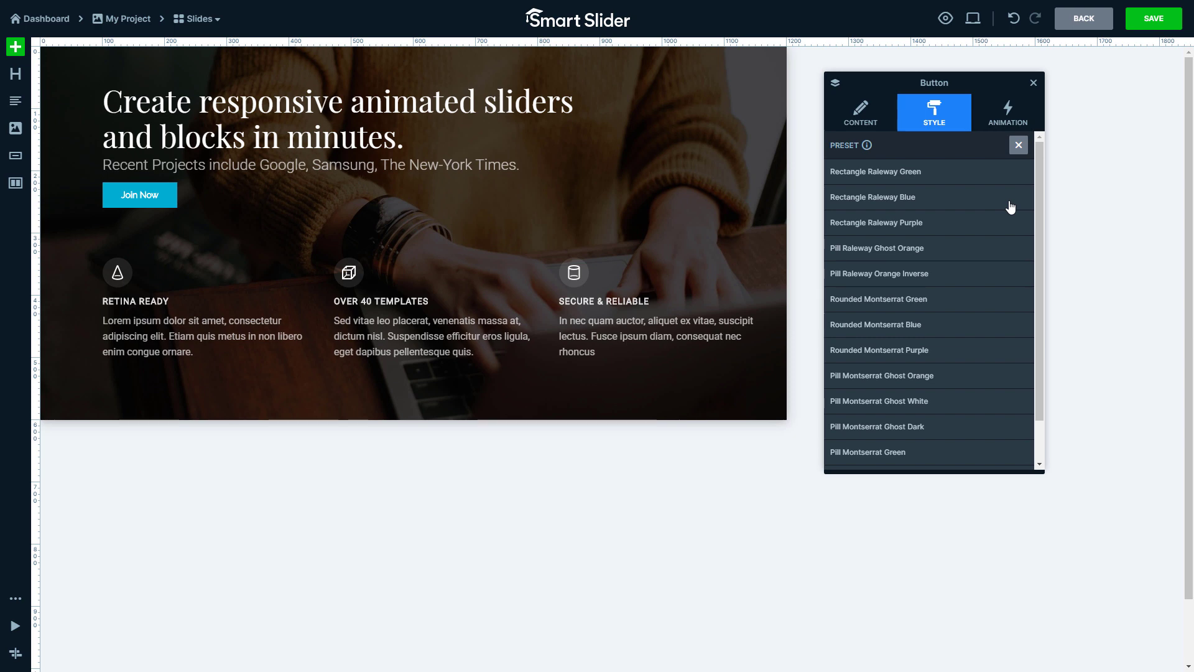
click(1018, 146)
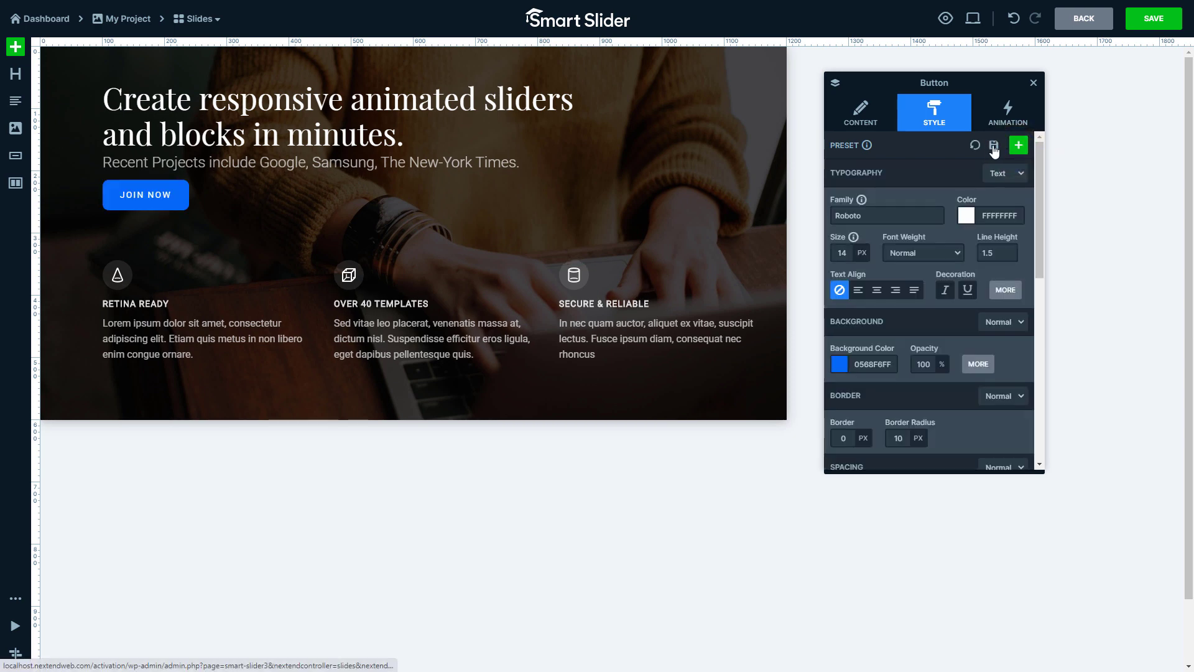
Save the button's styling as a new preset named 'My style'
click(994, 147)
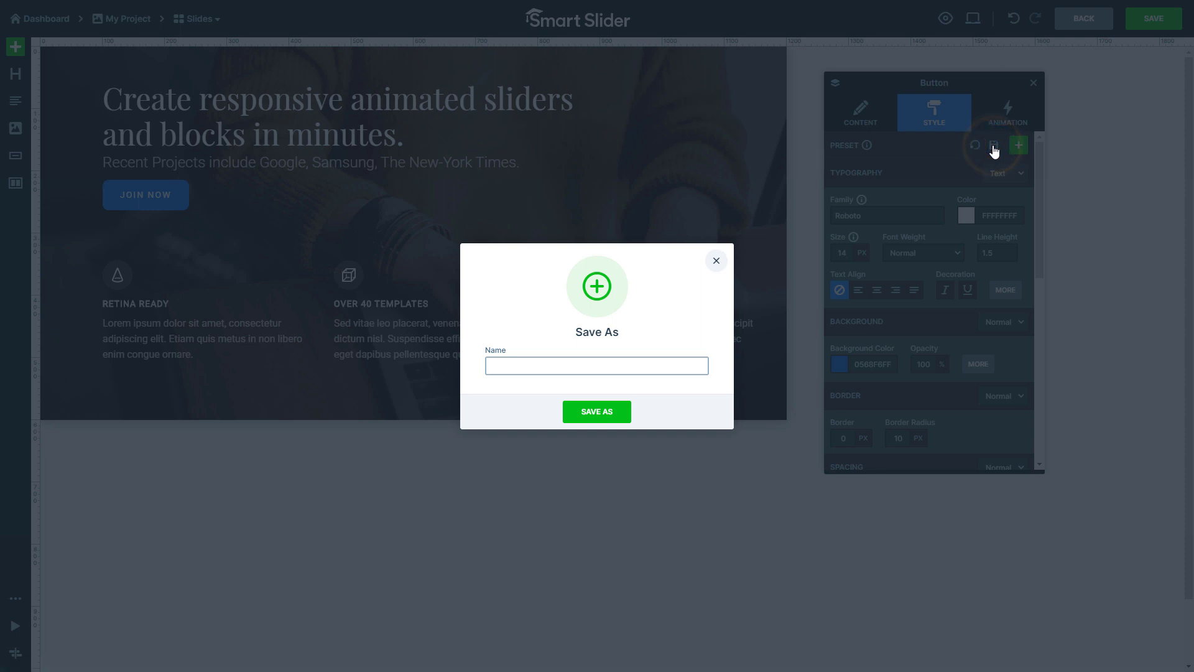
click(681, 363)
text(My style)
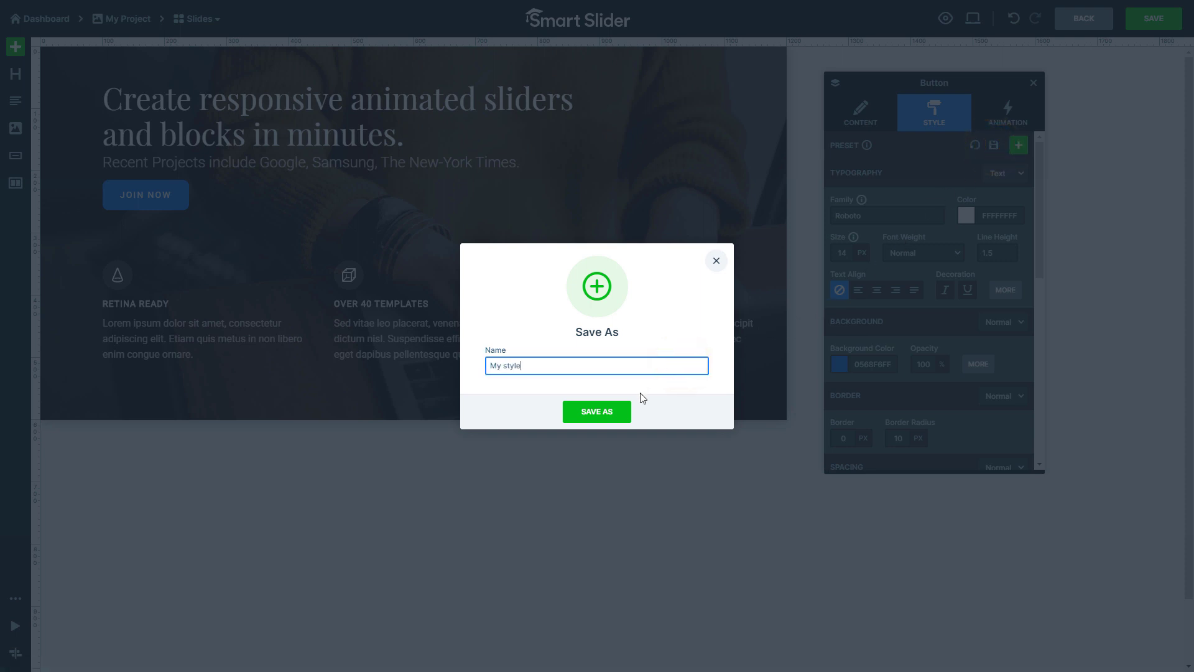
click(625, 410)
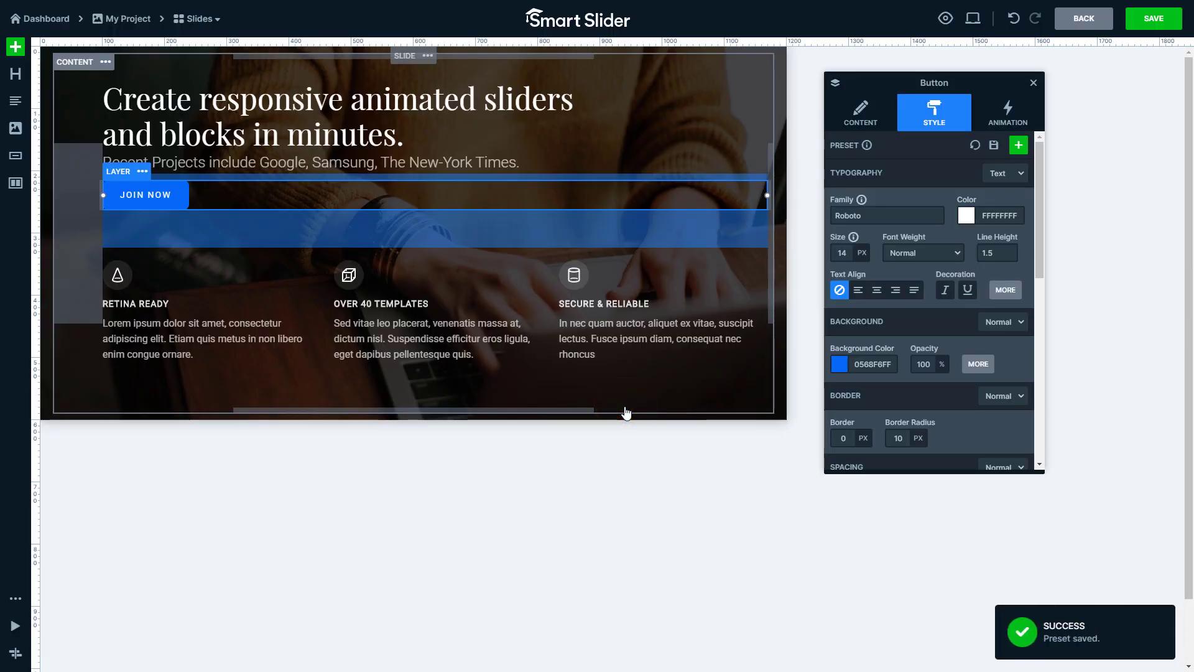
click(1017, 147)
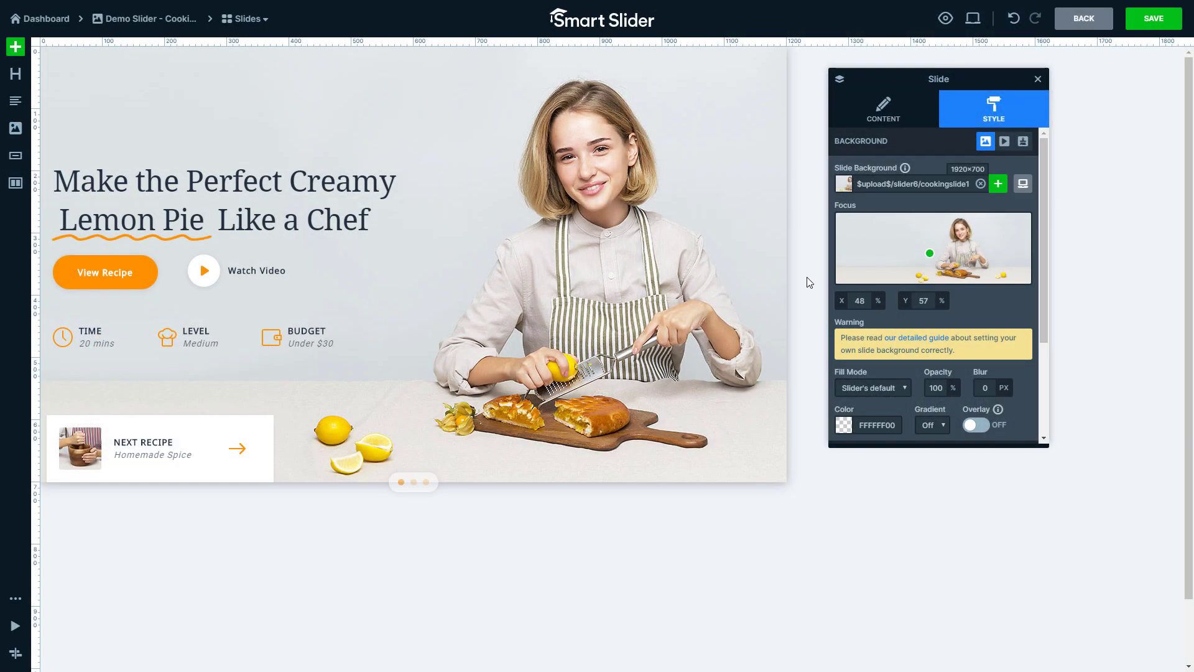
Colour the highlighted words 'Lemon Pie' orange via the Highlight typography state
click(260, 234)
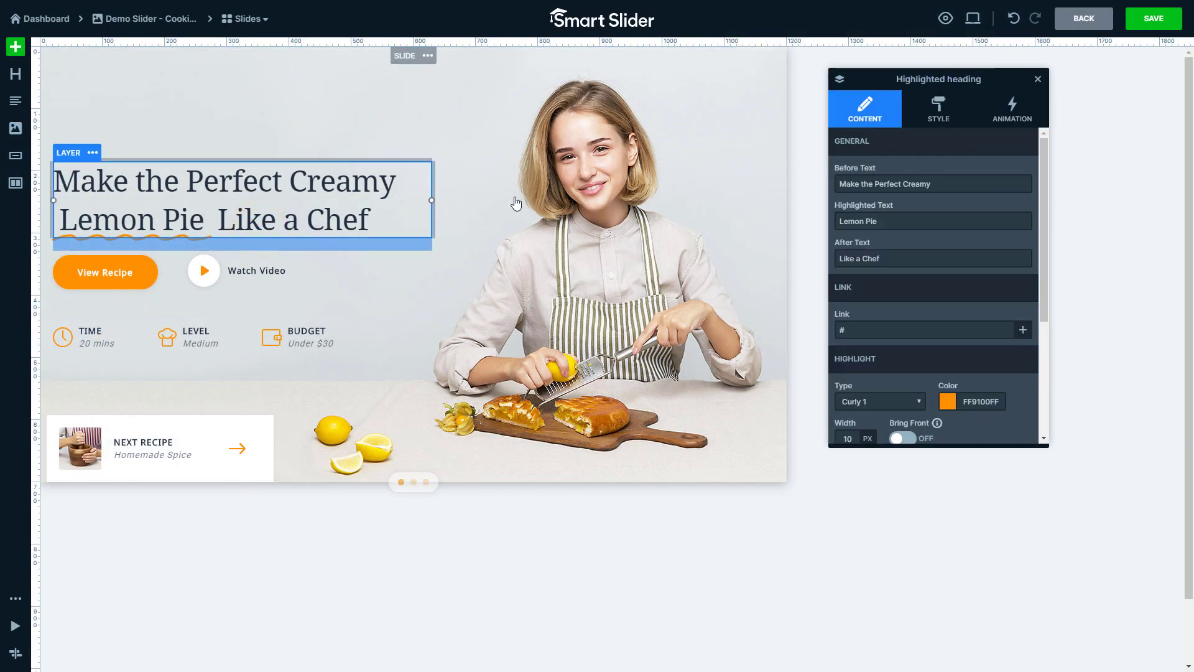
click(938, 107)
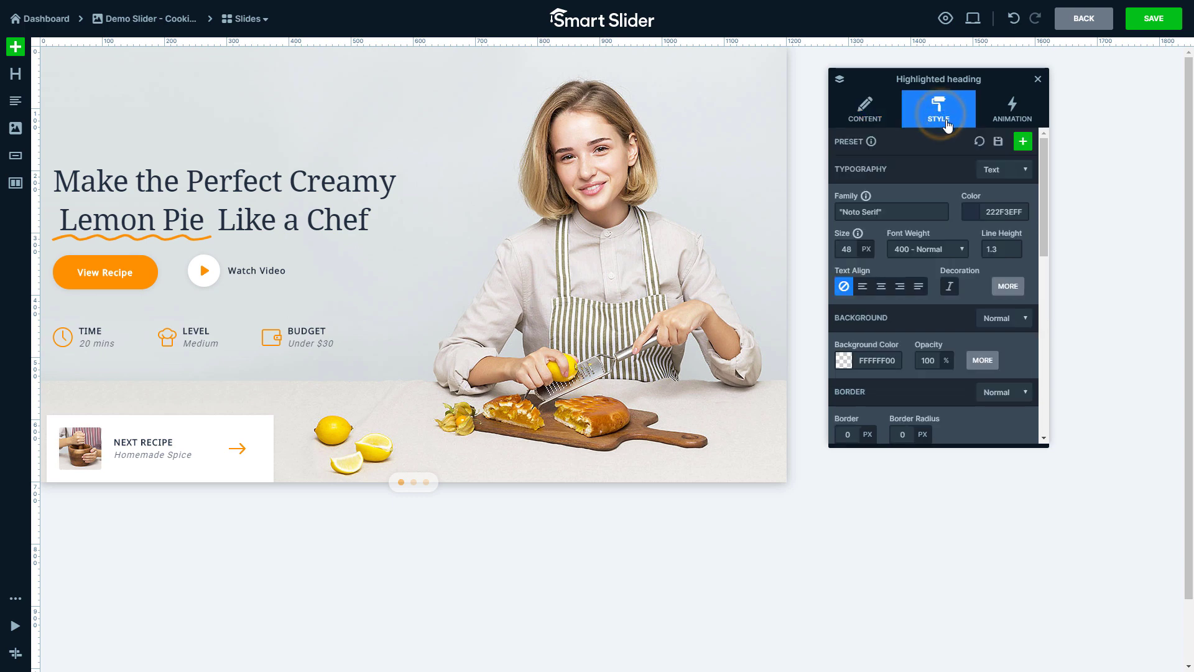
click(1020, 172)
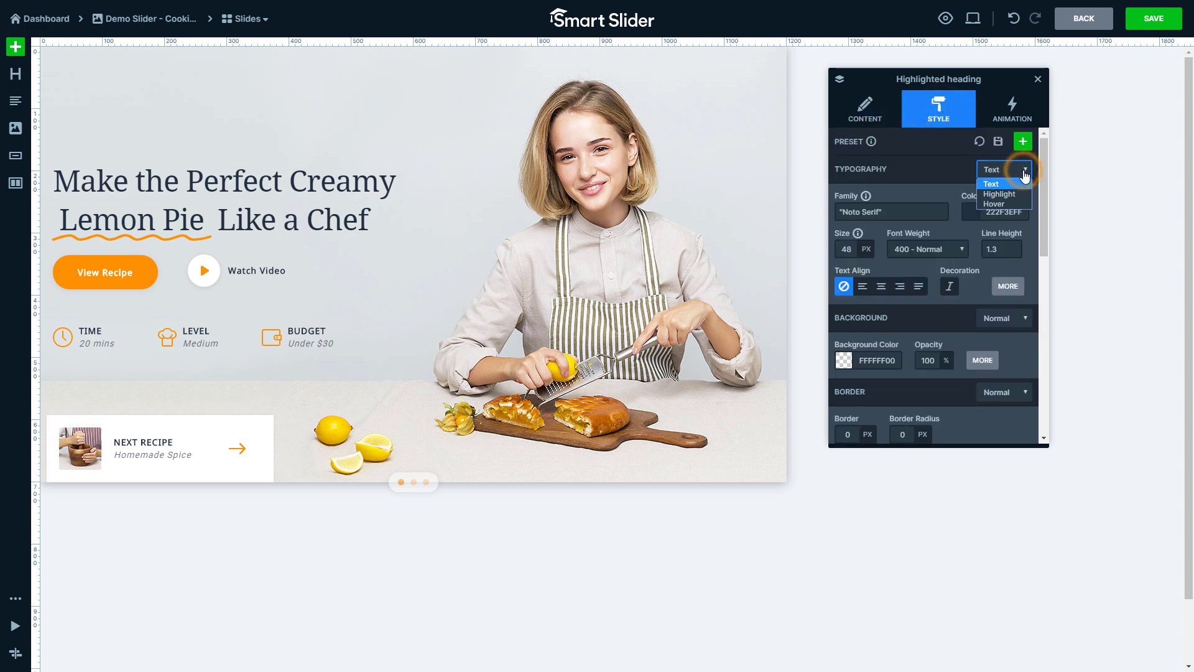
click(1019, 194)
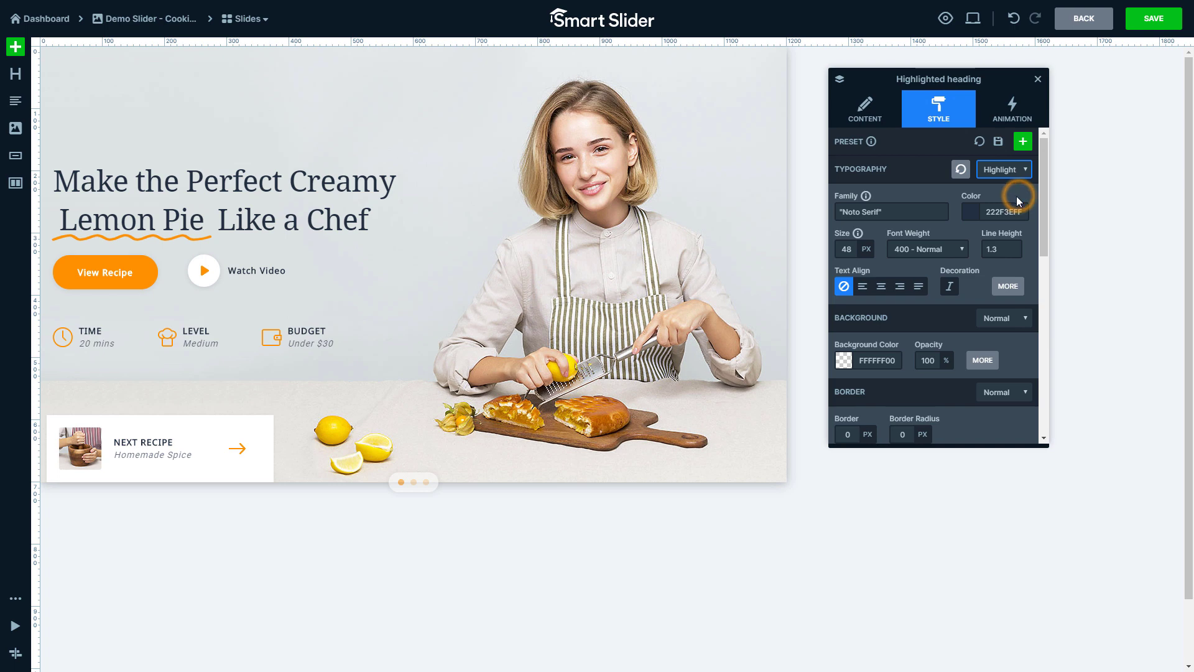
click(972, 213)
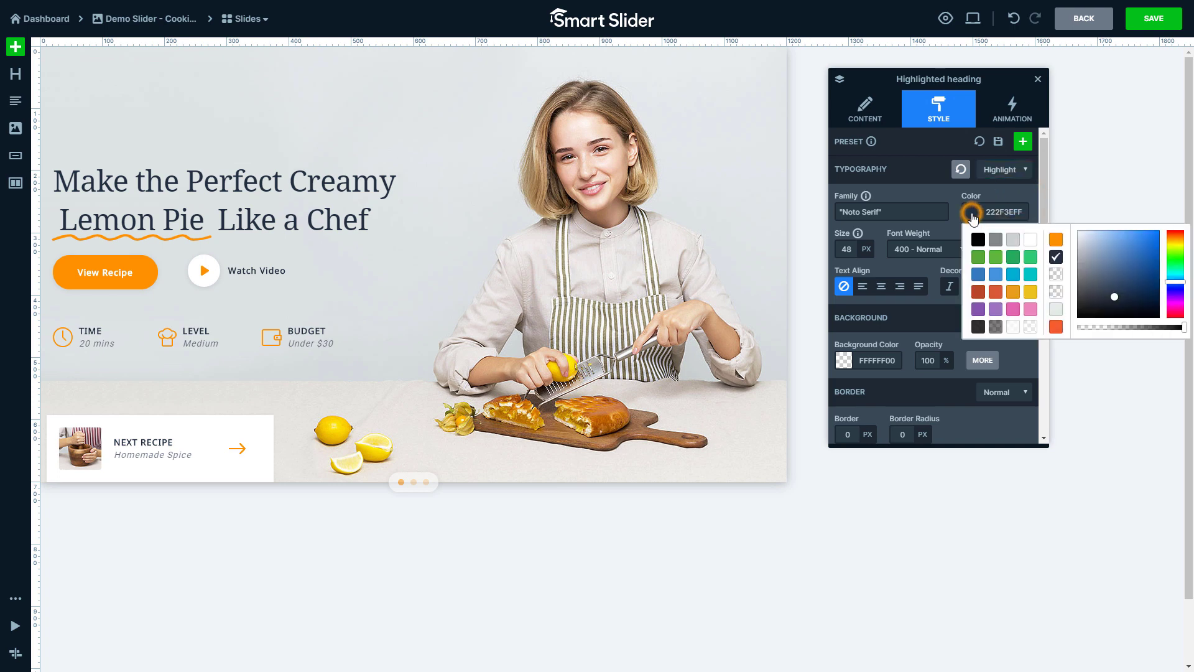
click(1056, 242)
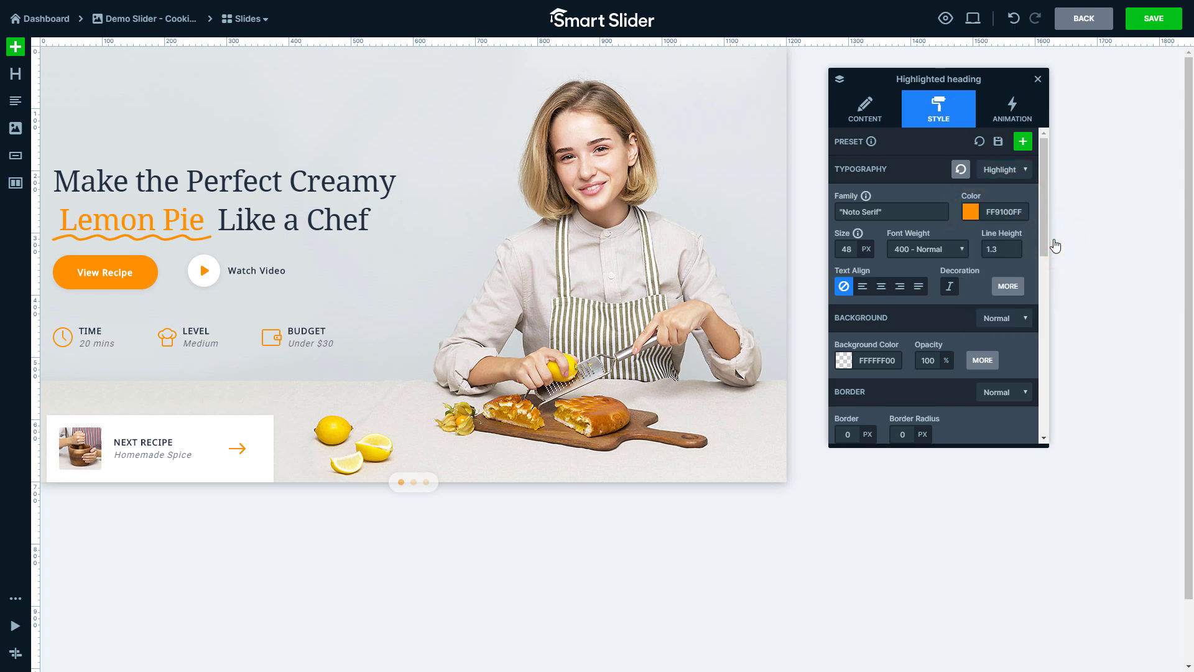
Reset the highlight styling to default and select the BUDGET image box
click(961, 176)
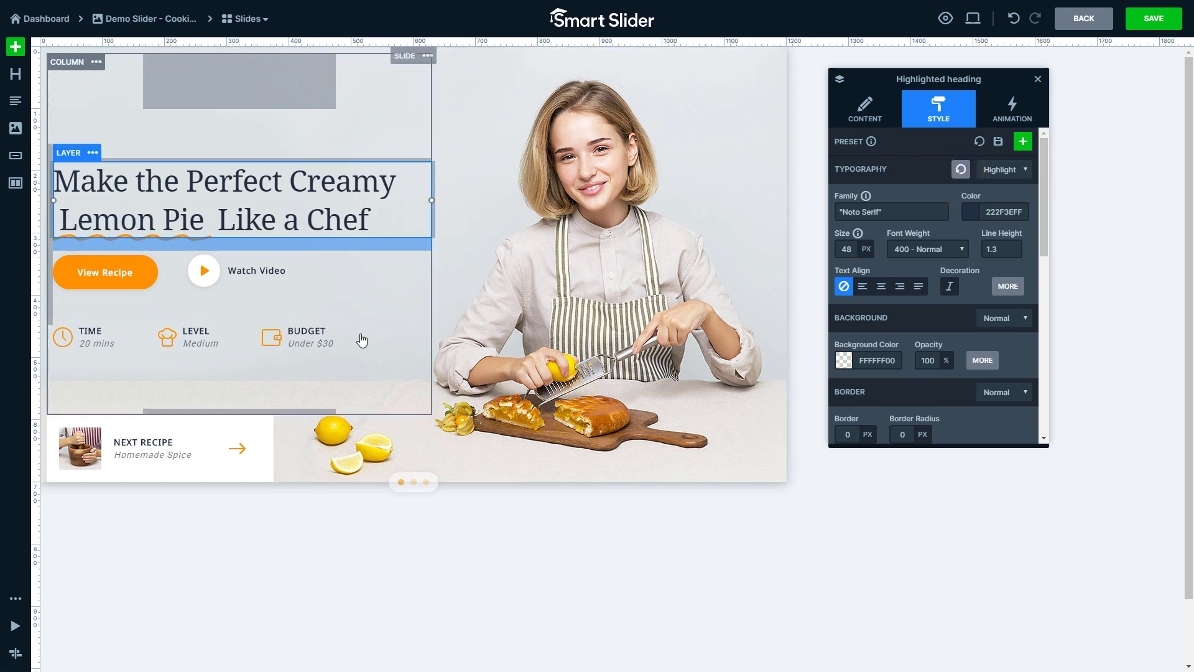
click(313, 339)
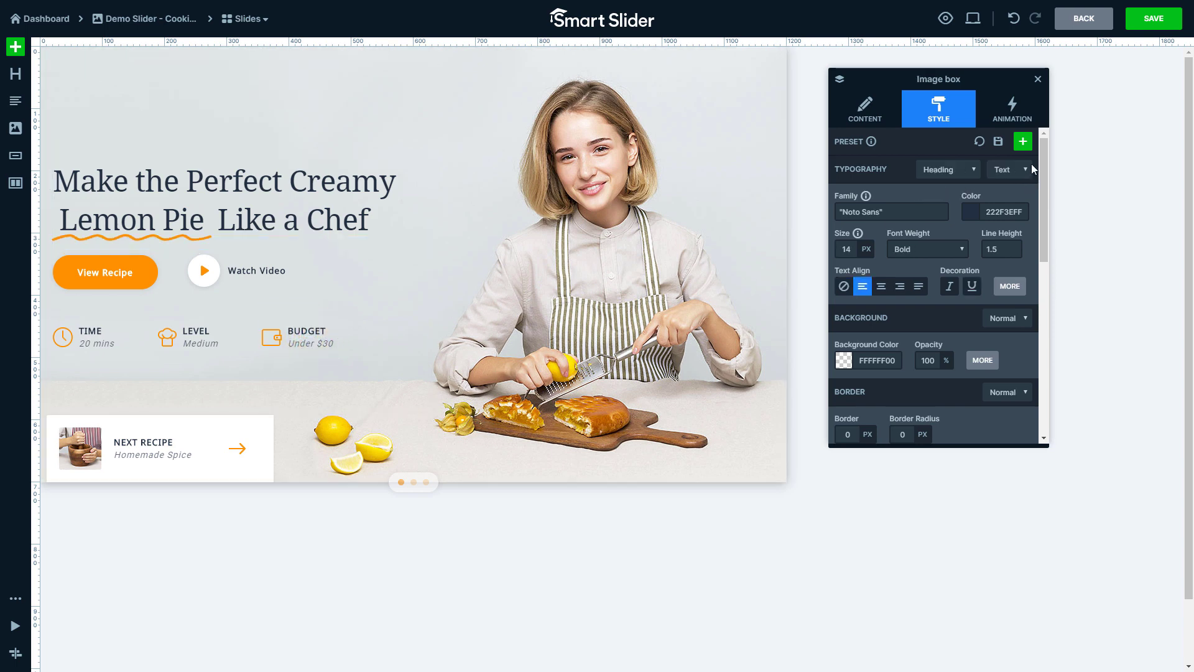
click(971, 176)
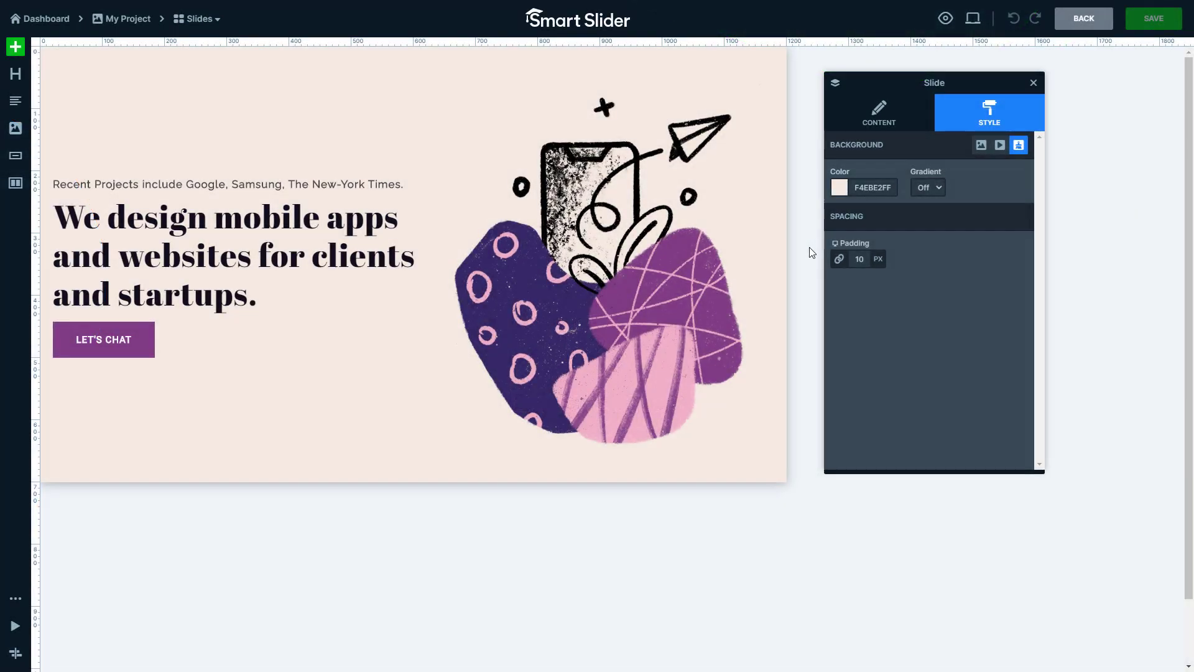
Select the large heading and show its Style settings
click(351, 254)
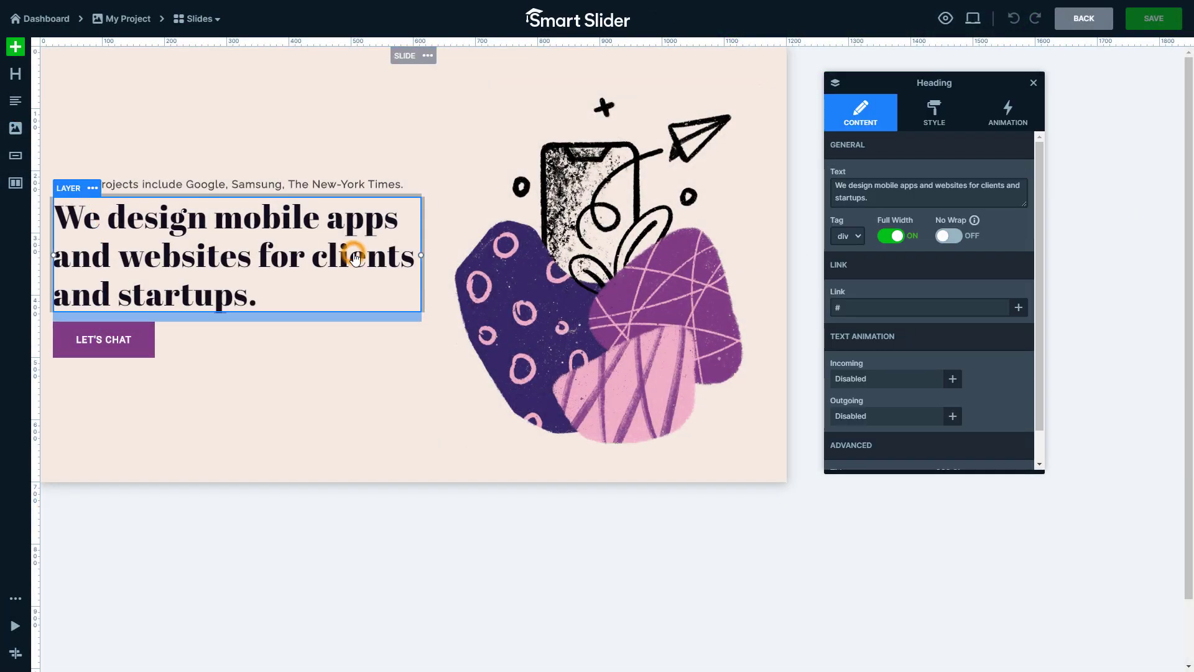
click(933, 121)
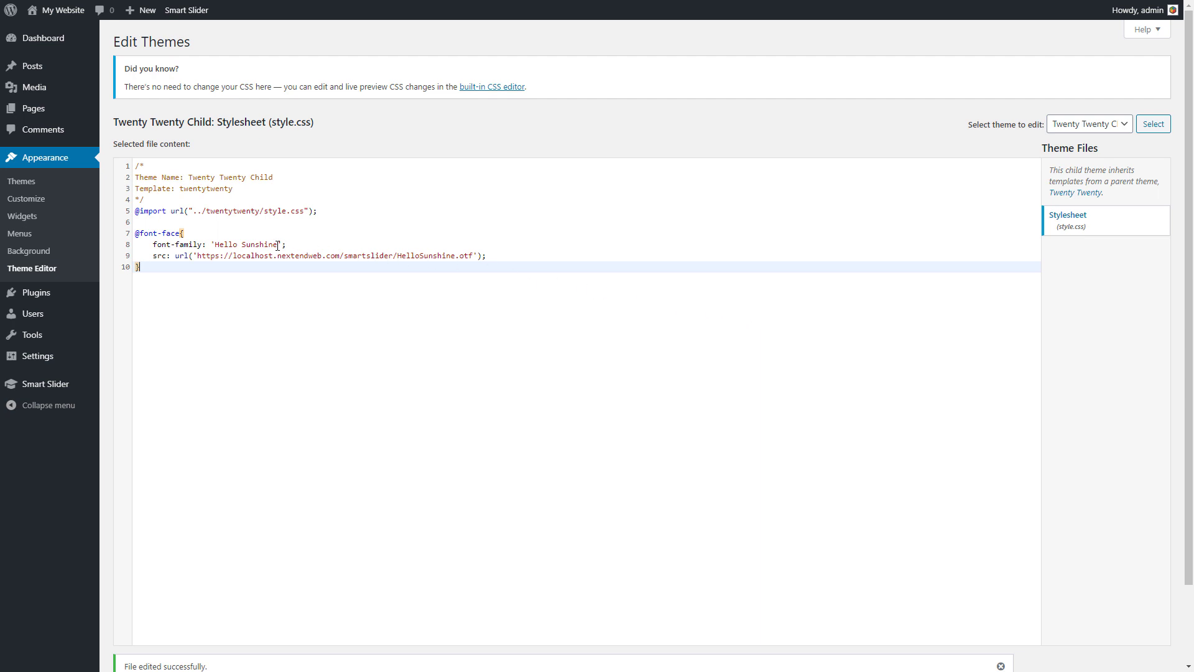
Select the 'Hello Sunshine' font name on line 8 of style.css
drag(278, 246, 477, 256)
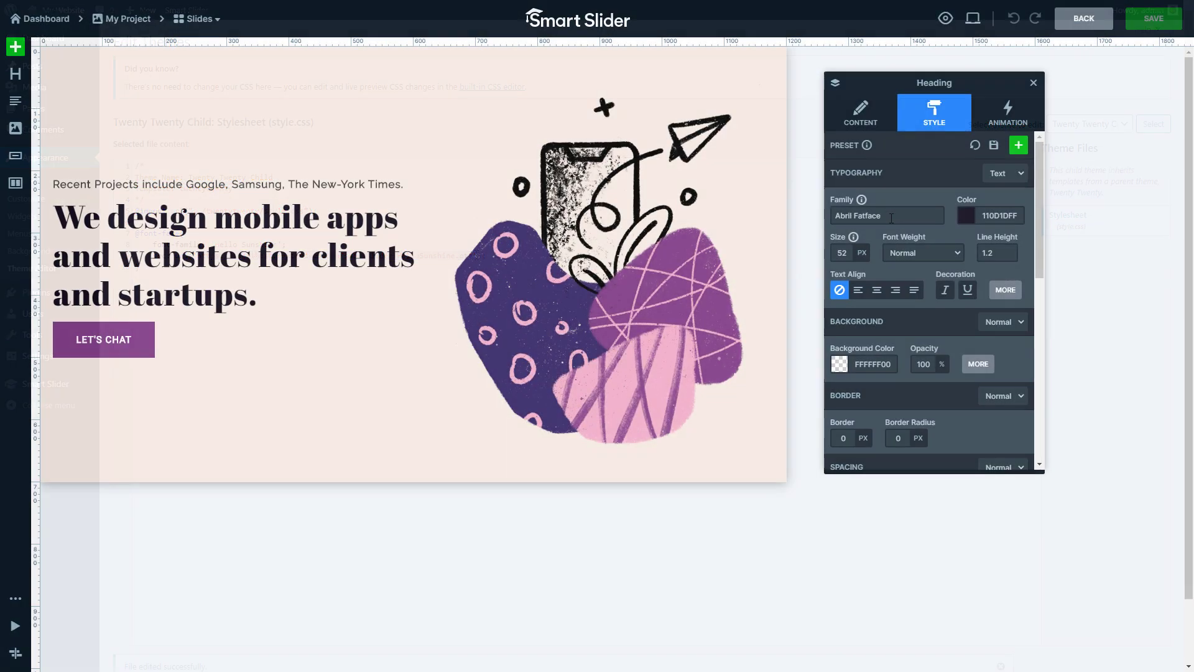
Set the large heading's font family to Hello Sunshine and save the slide
click(890, 217)
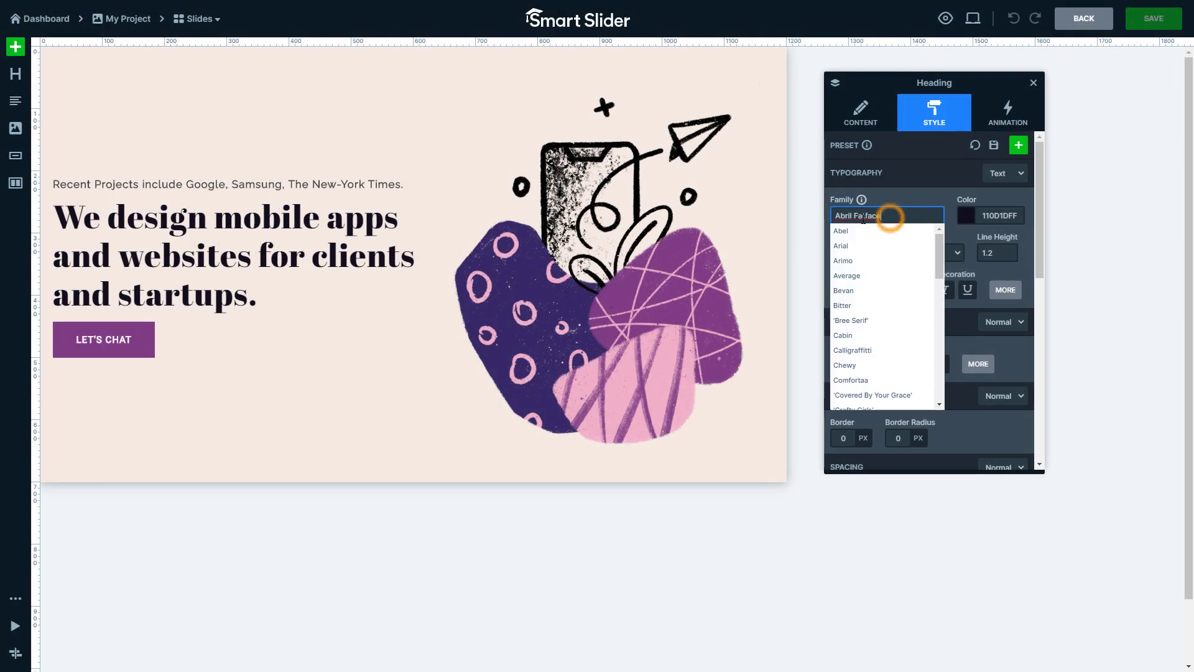
text(Hello Sunshine)
key(Return)
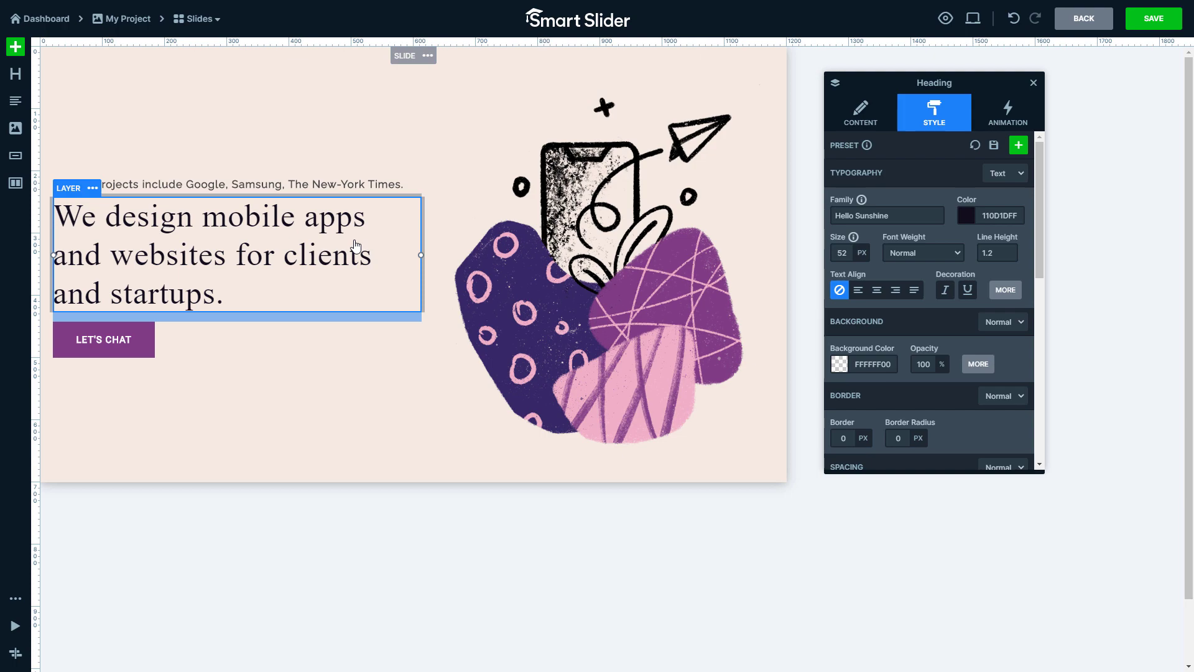
click(1153, 24)
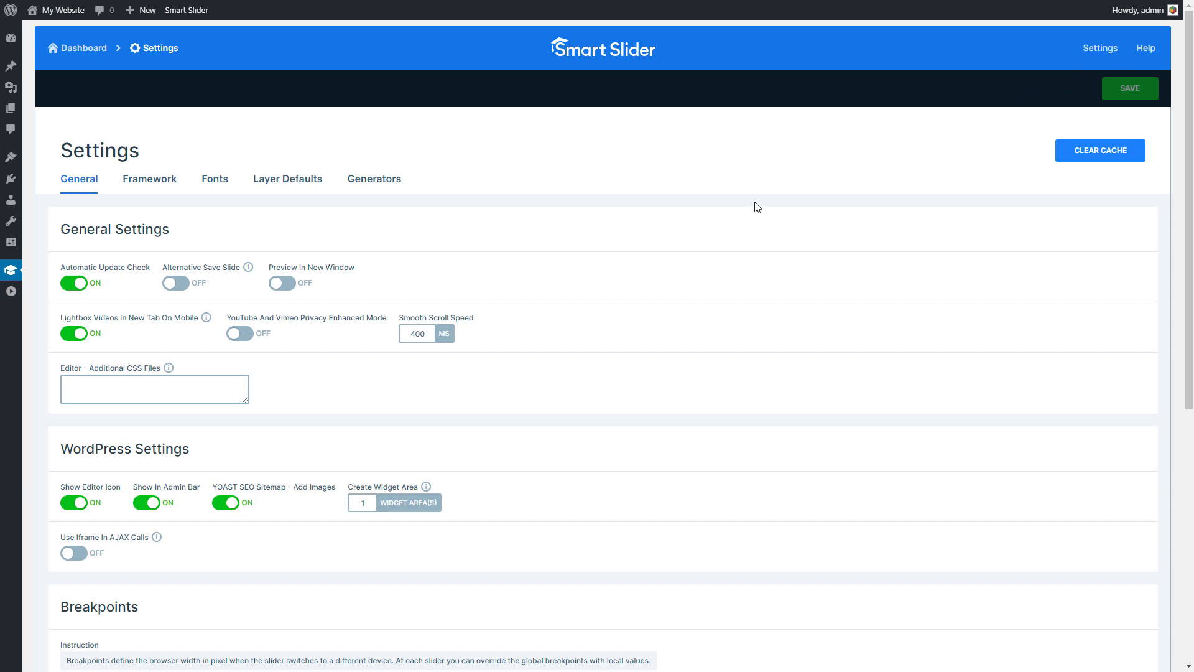
click(231, 381)
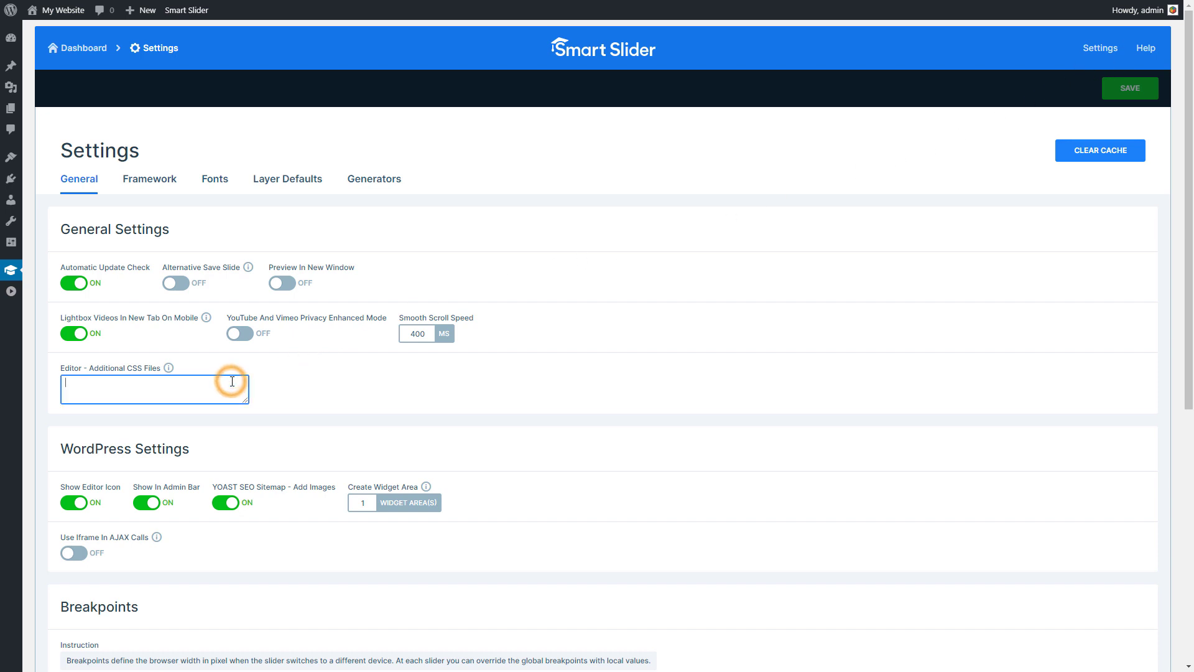
text(https://localhost.nextendweb.com/smartslider/myfont.css)
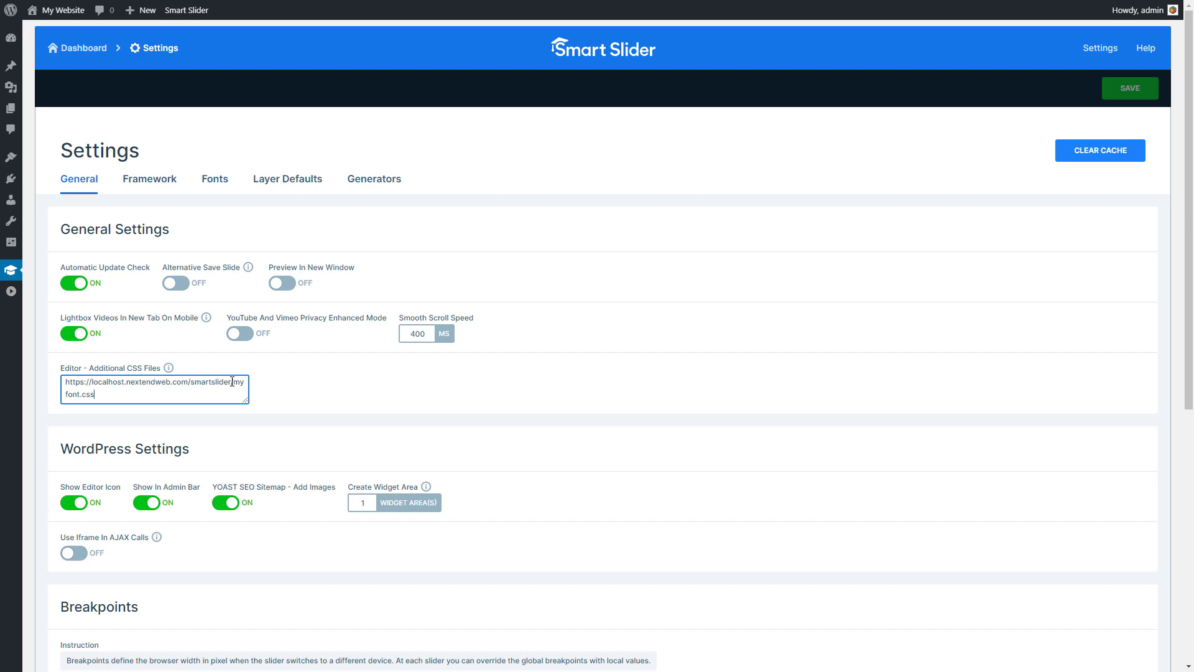
click(290, 381)
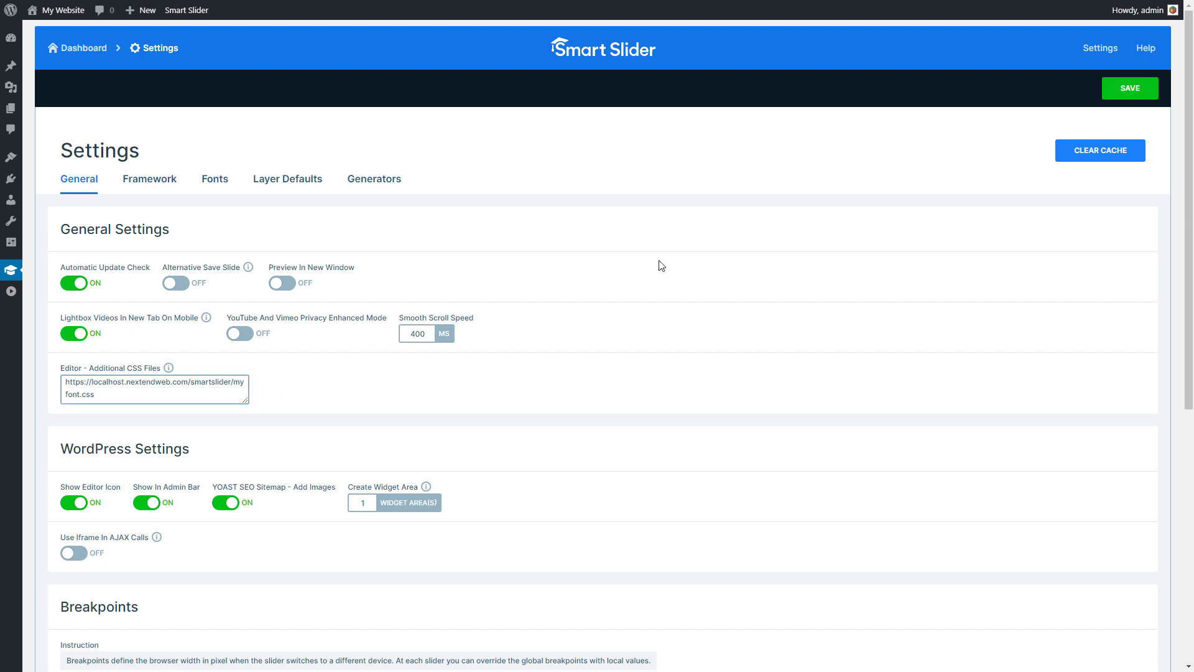
click(1128, 92)
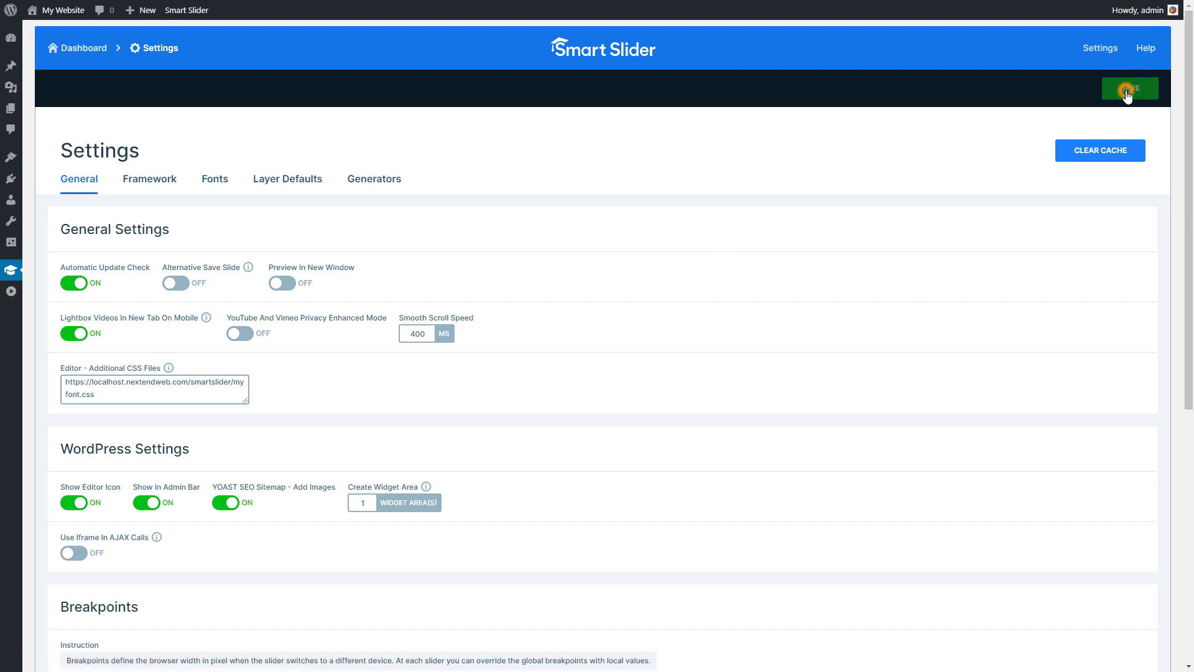